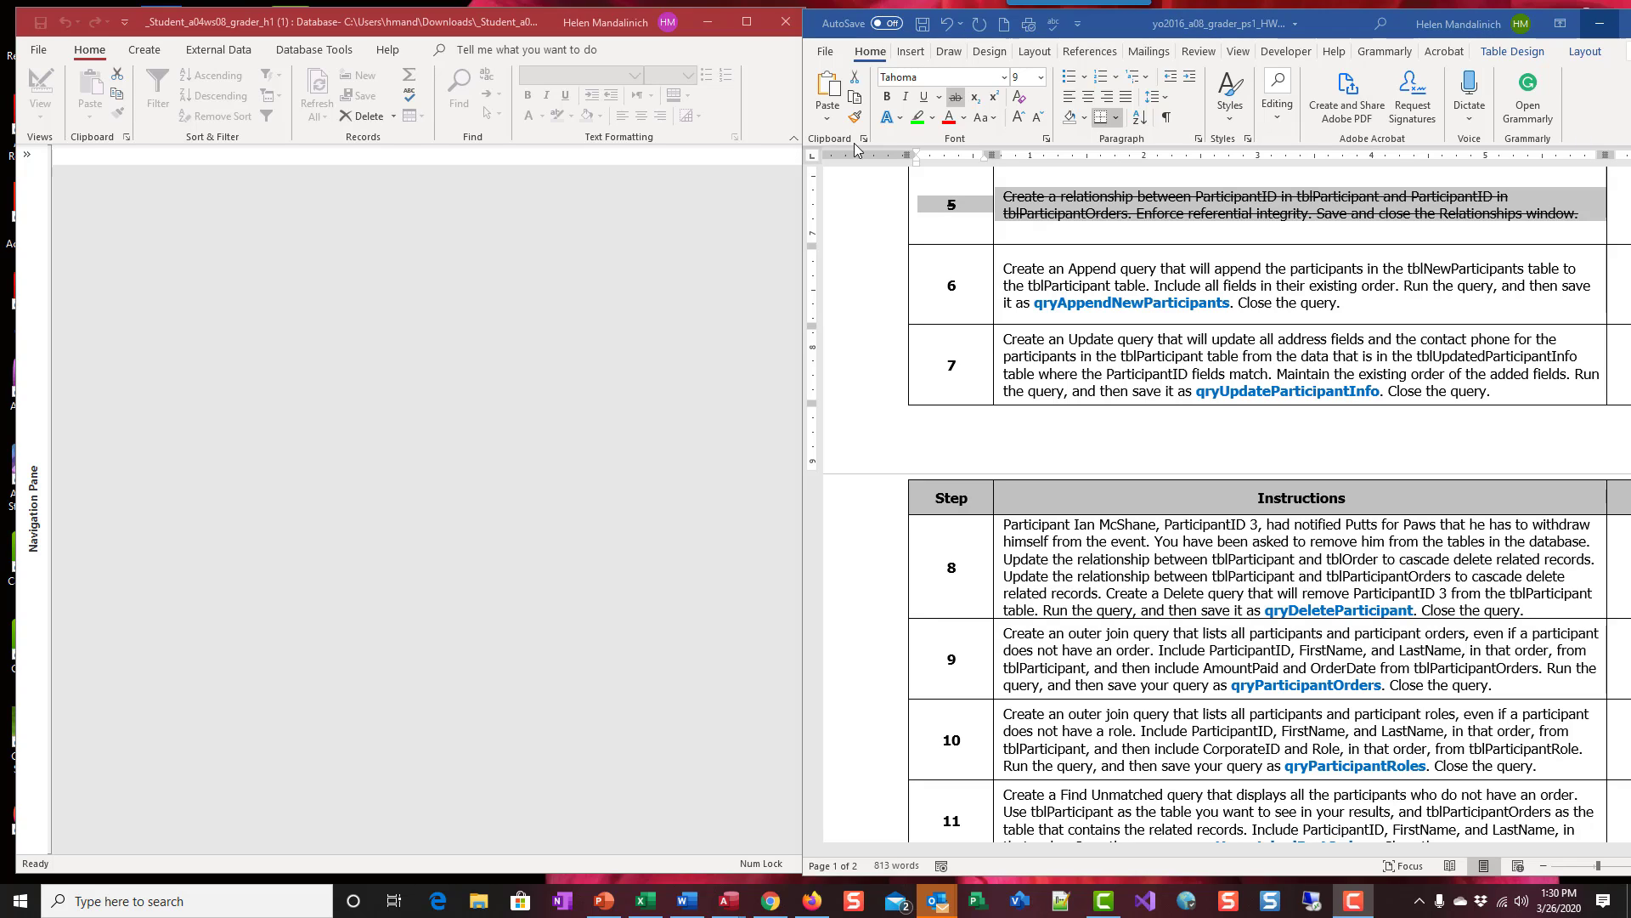
Expand the database object list, and highlight tblNewParticipants and tblParticipant in yellow in instruction 6 of the Word document.
left_click(34, 156)
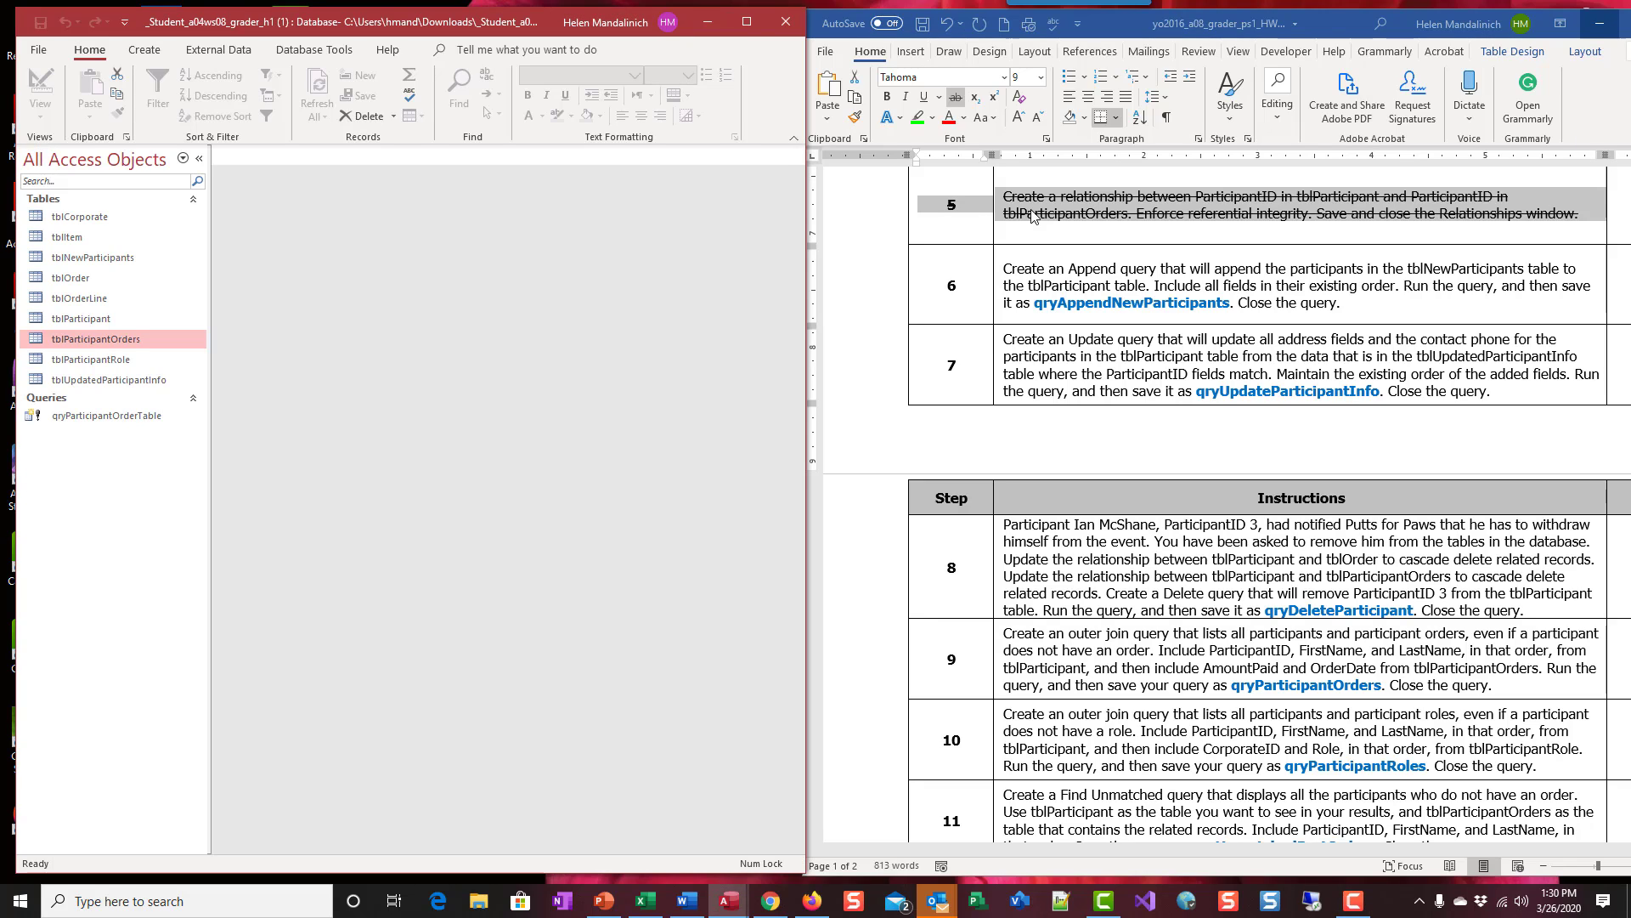
double_click(1440, 273)
left_click(1432, 241)
left_click(1422, 267)
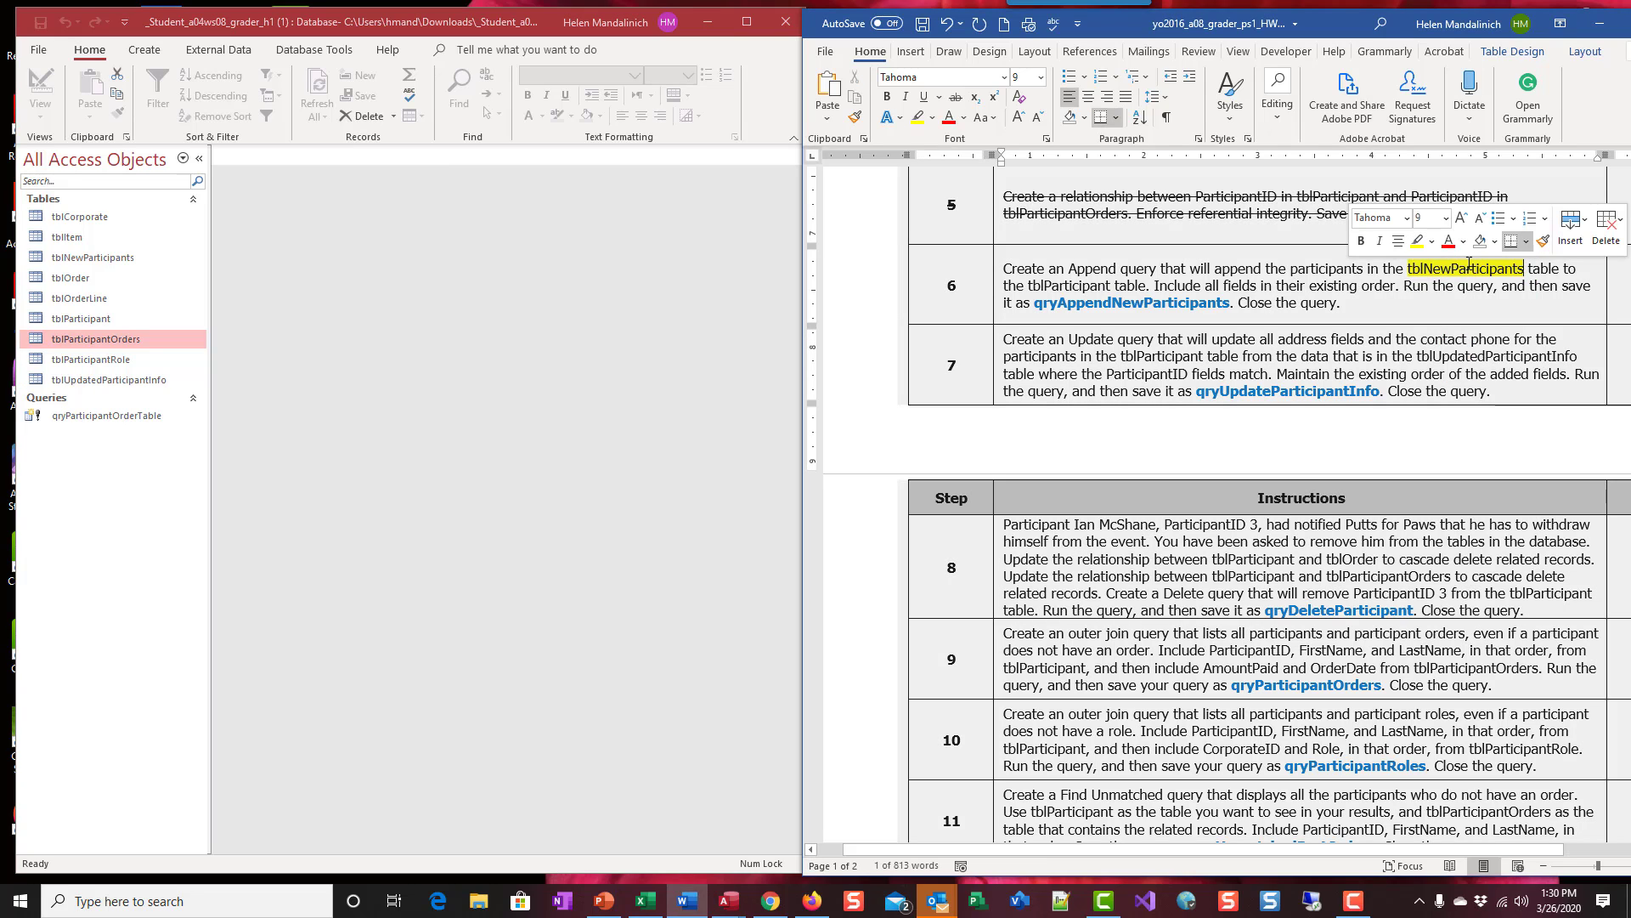
double_click(1073, 286)
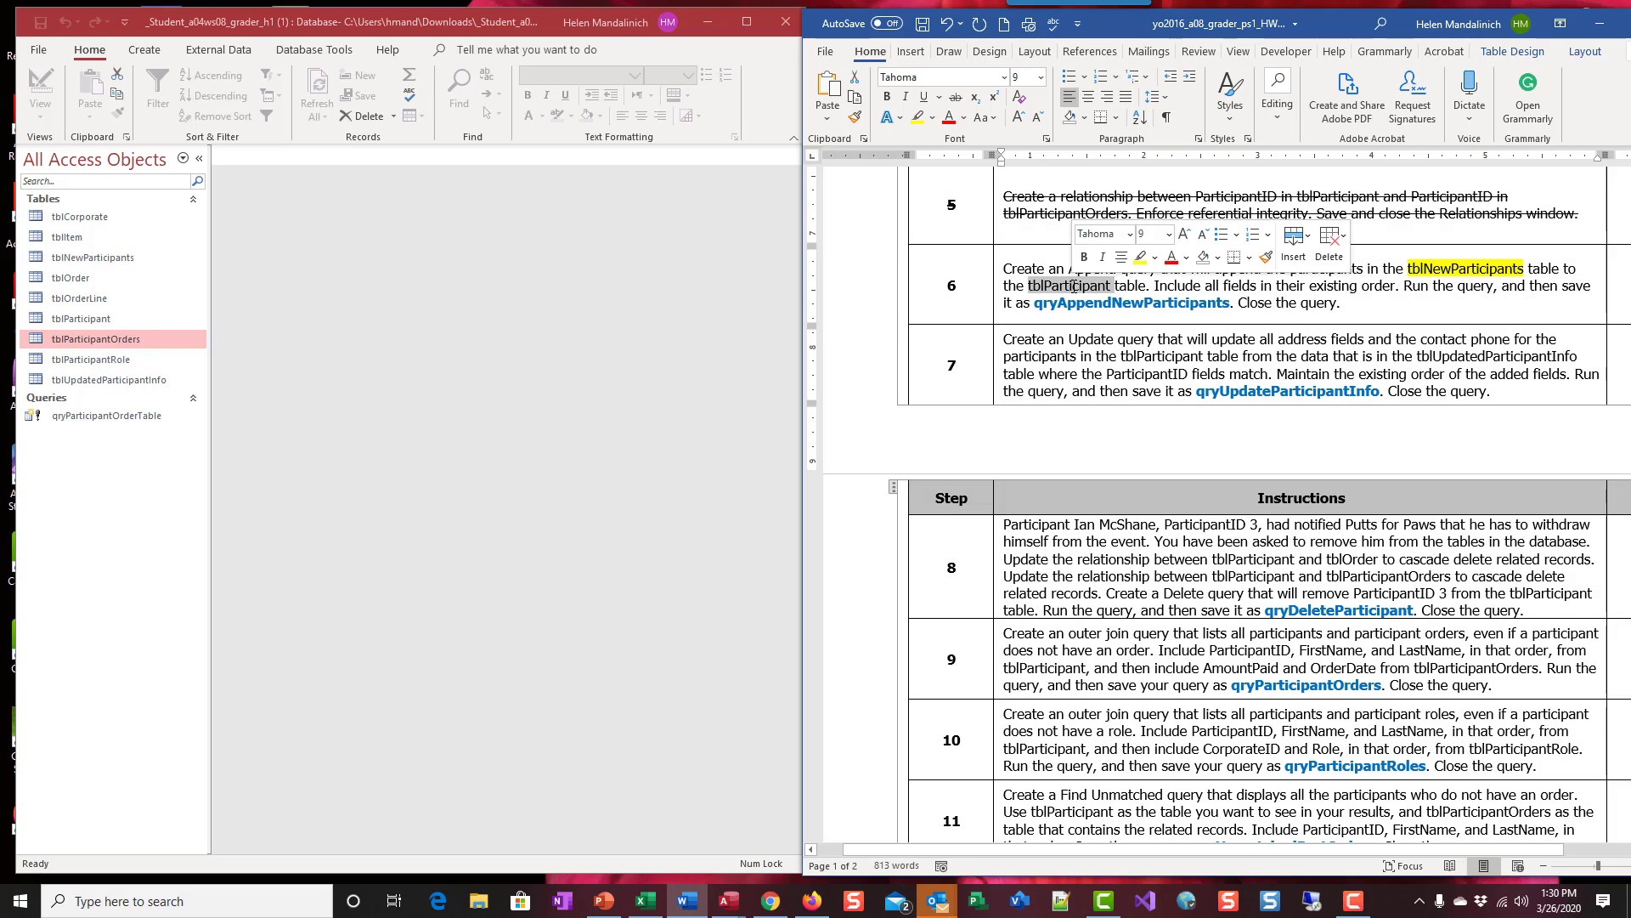
left_click(1141, 257)
left_click(1090, 304)
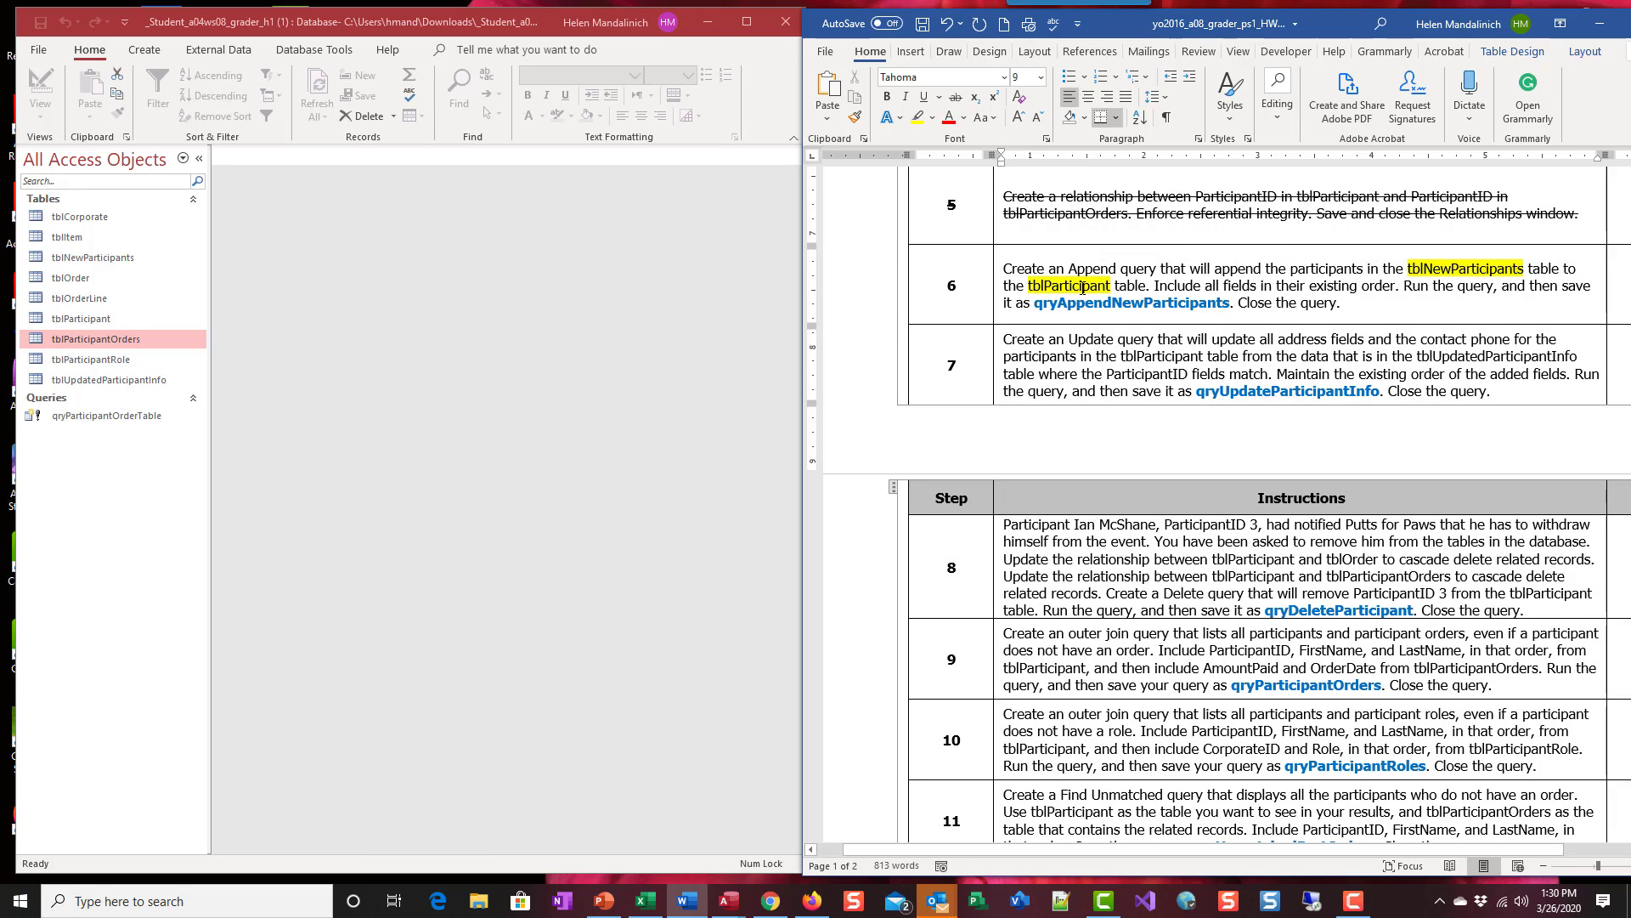
Examine the records of the tblNewParticipants table and the tblParticipant table in Access, closing each one after viewing.
left_click(99, 259)
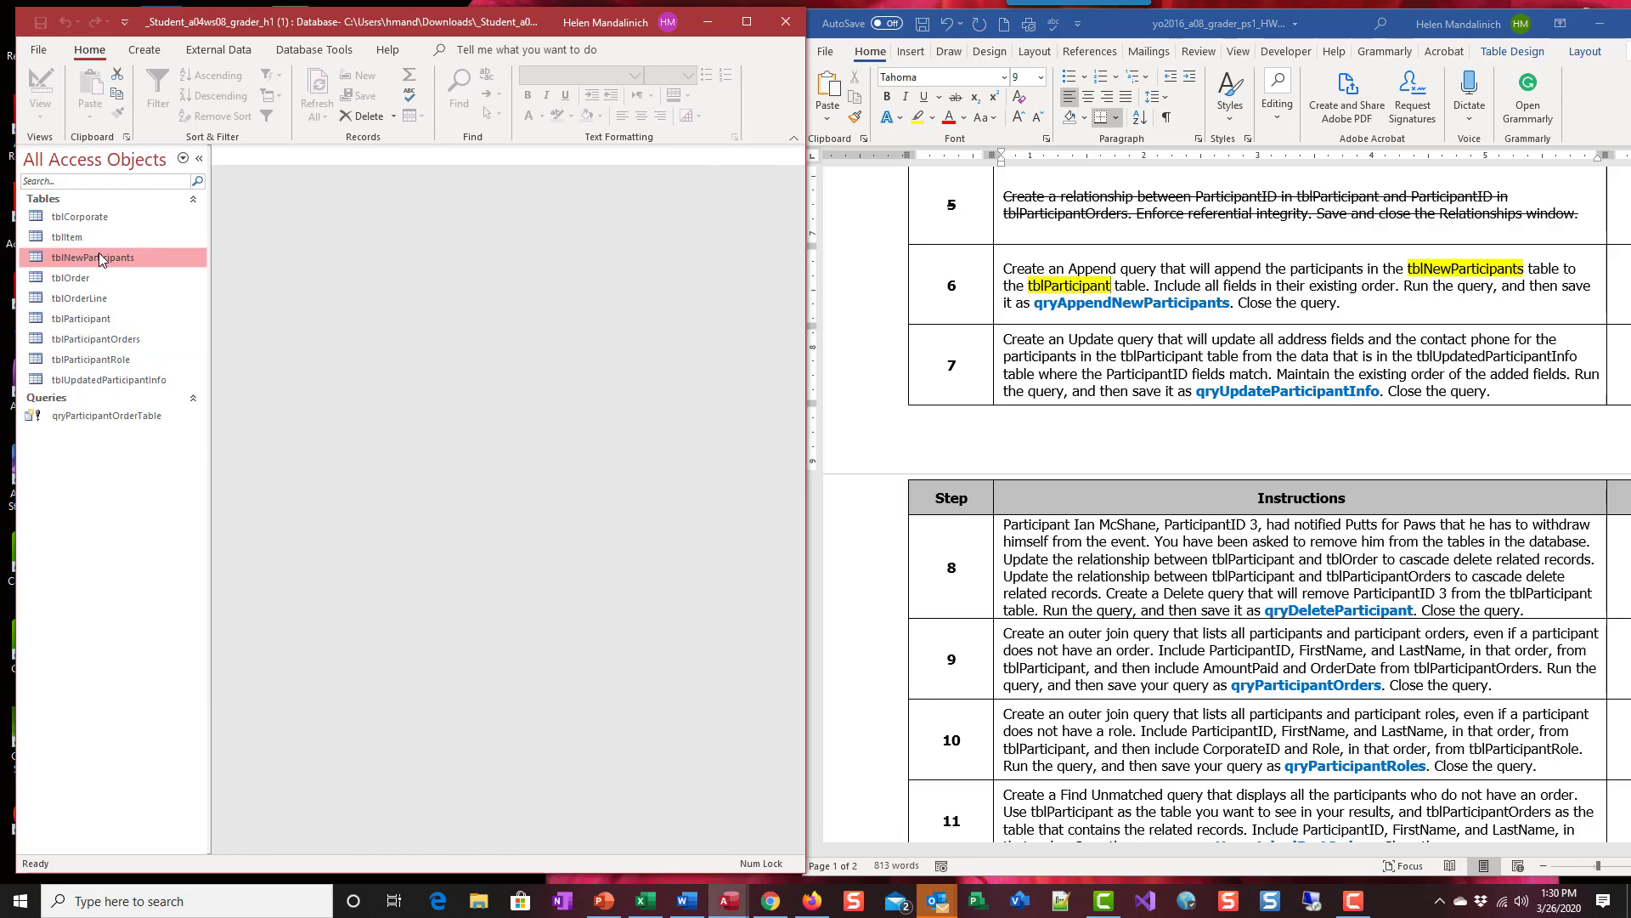
double_click(100, 258)
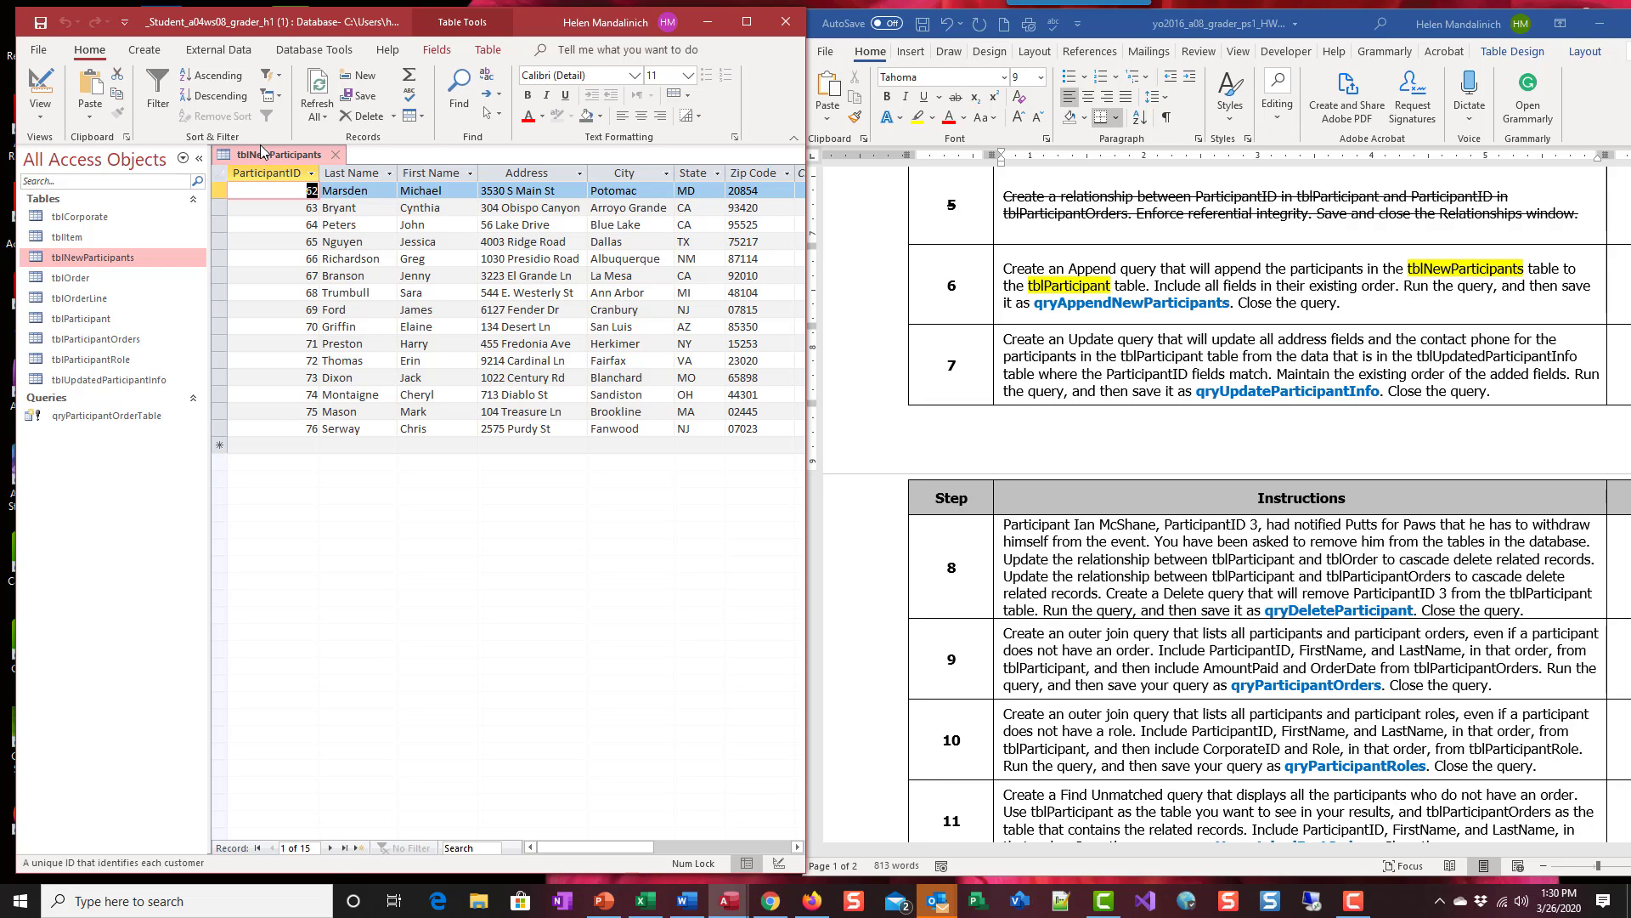
left_click(336, 154)
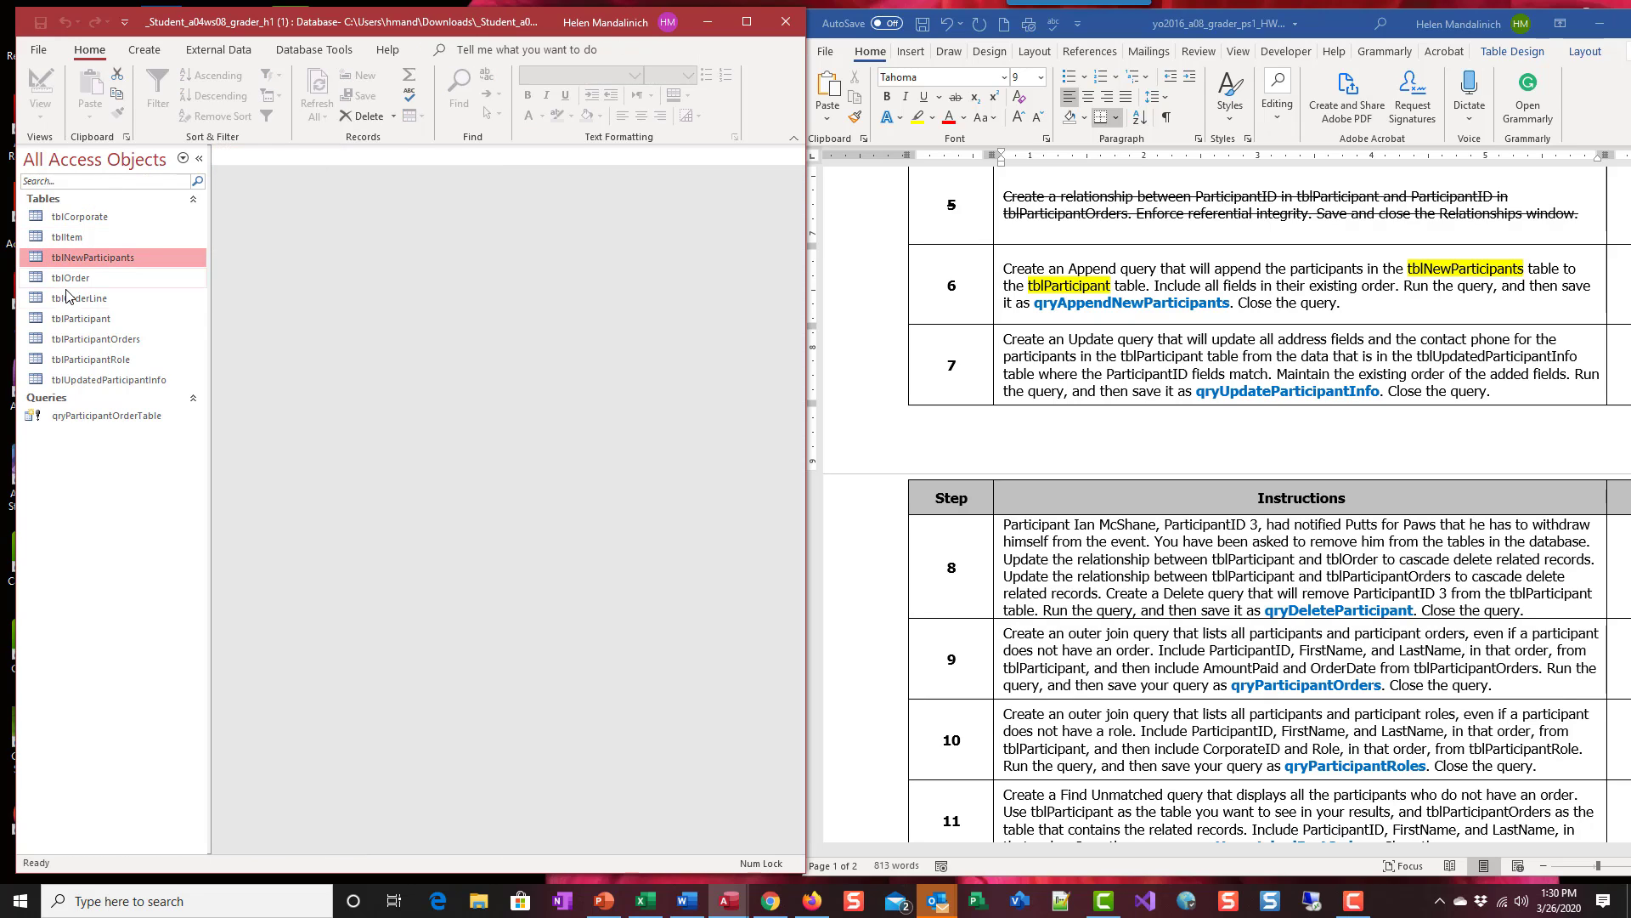
double_click(78, 318)
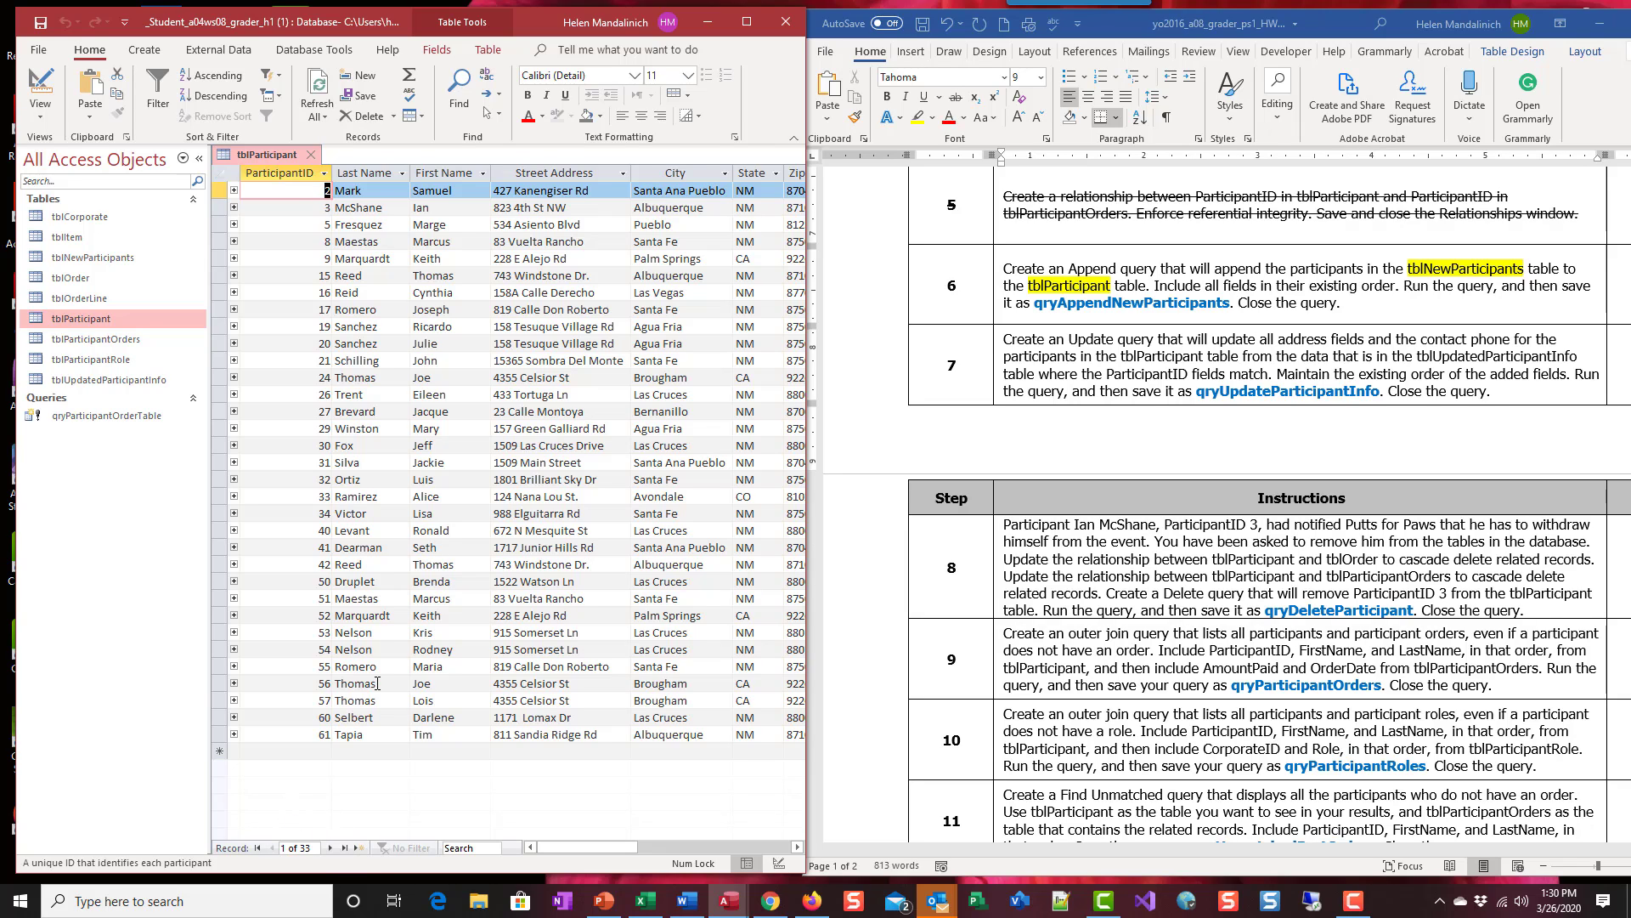
left_click(315, 157)
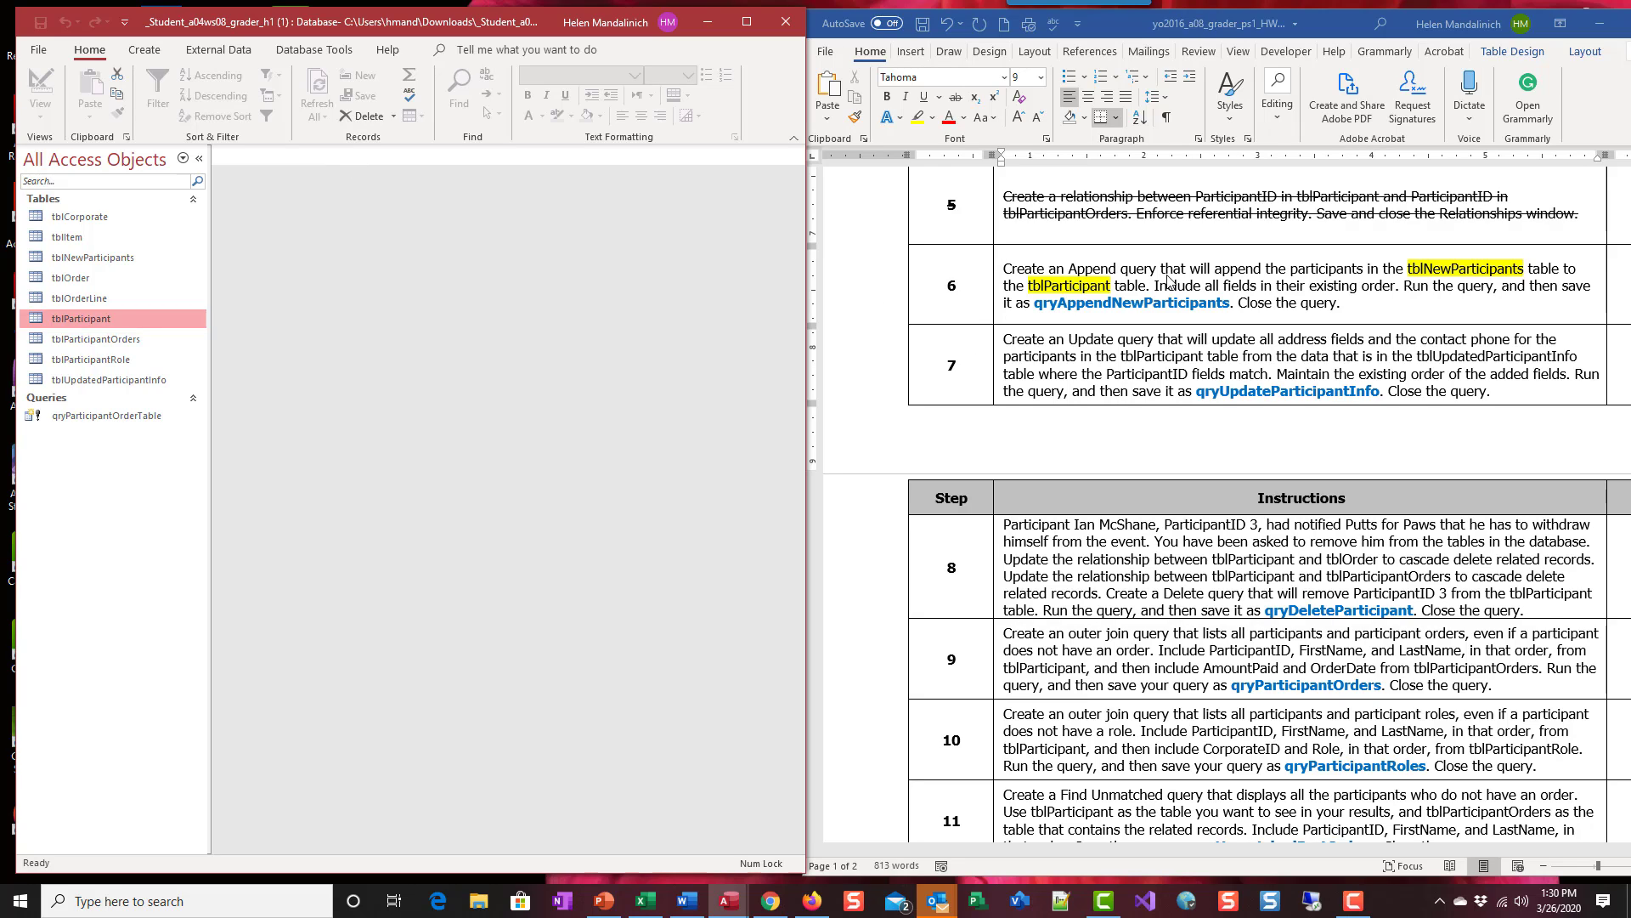
Collapse the object list and create a query in Design view containing the tblNewParticipants and tblParticipant tables.
left_click(198, 159)
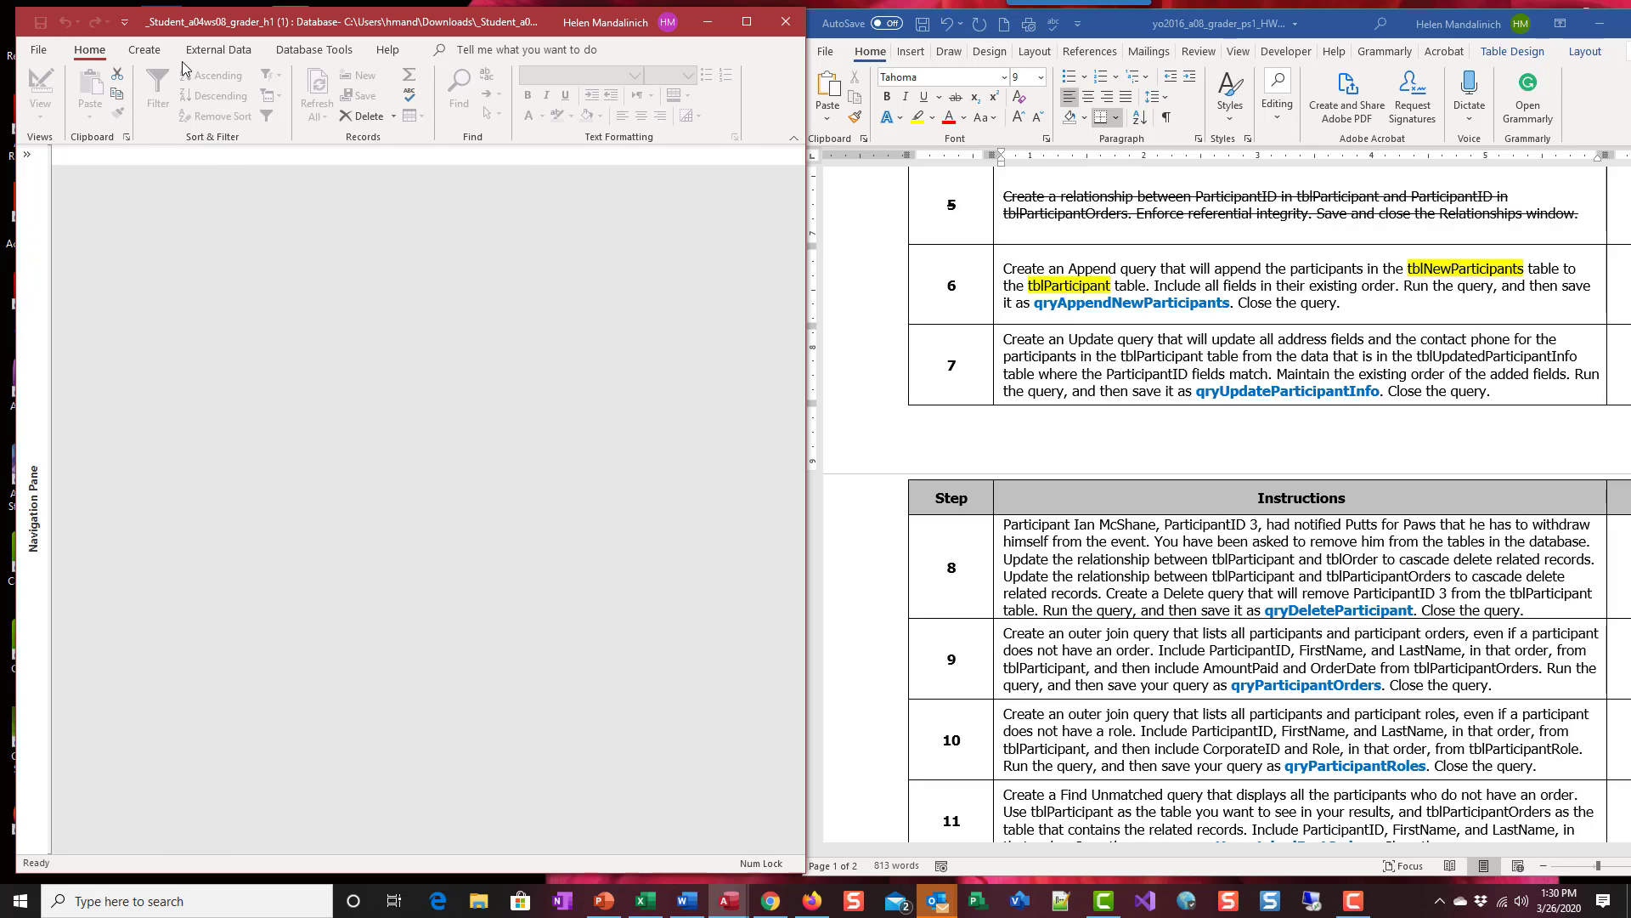
left_click(141, 50)
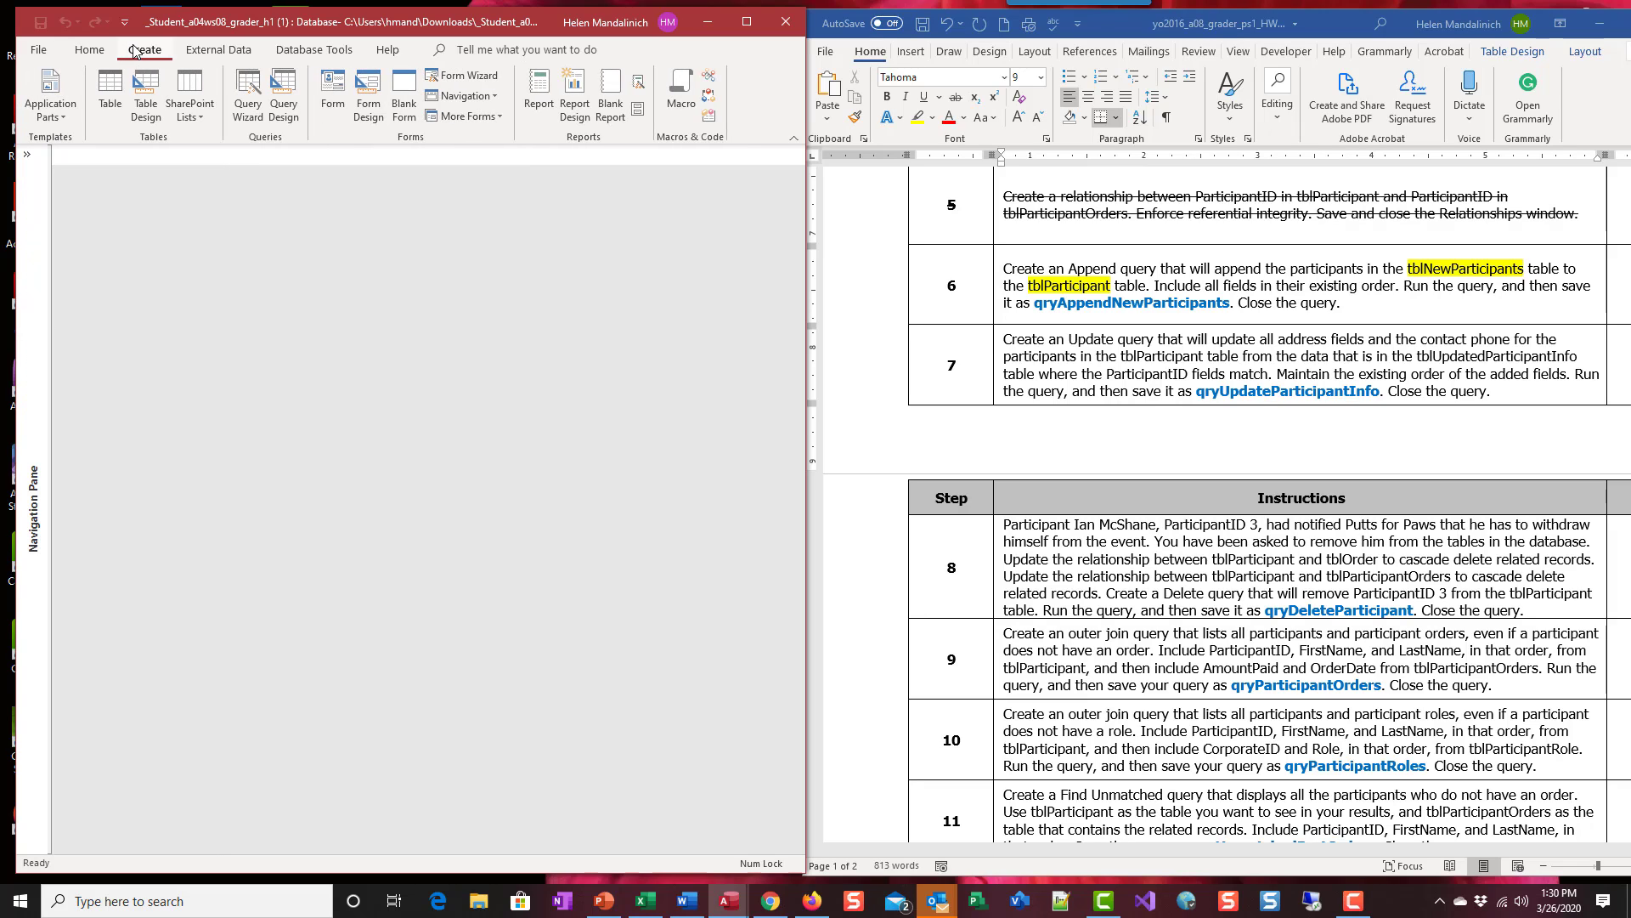
left_click(286, 104)
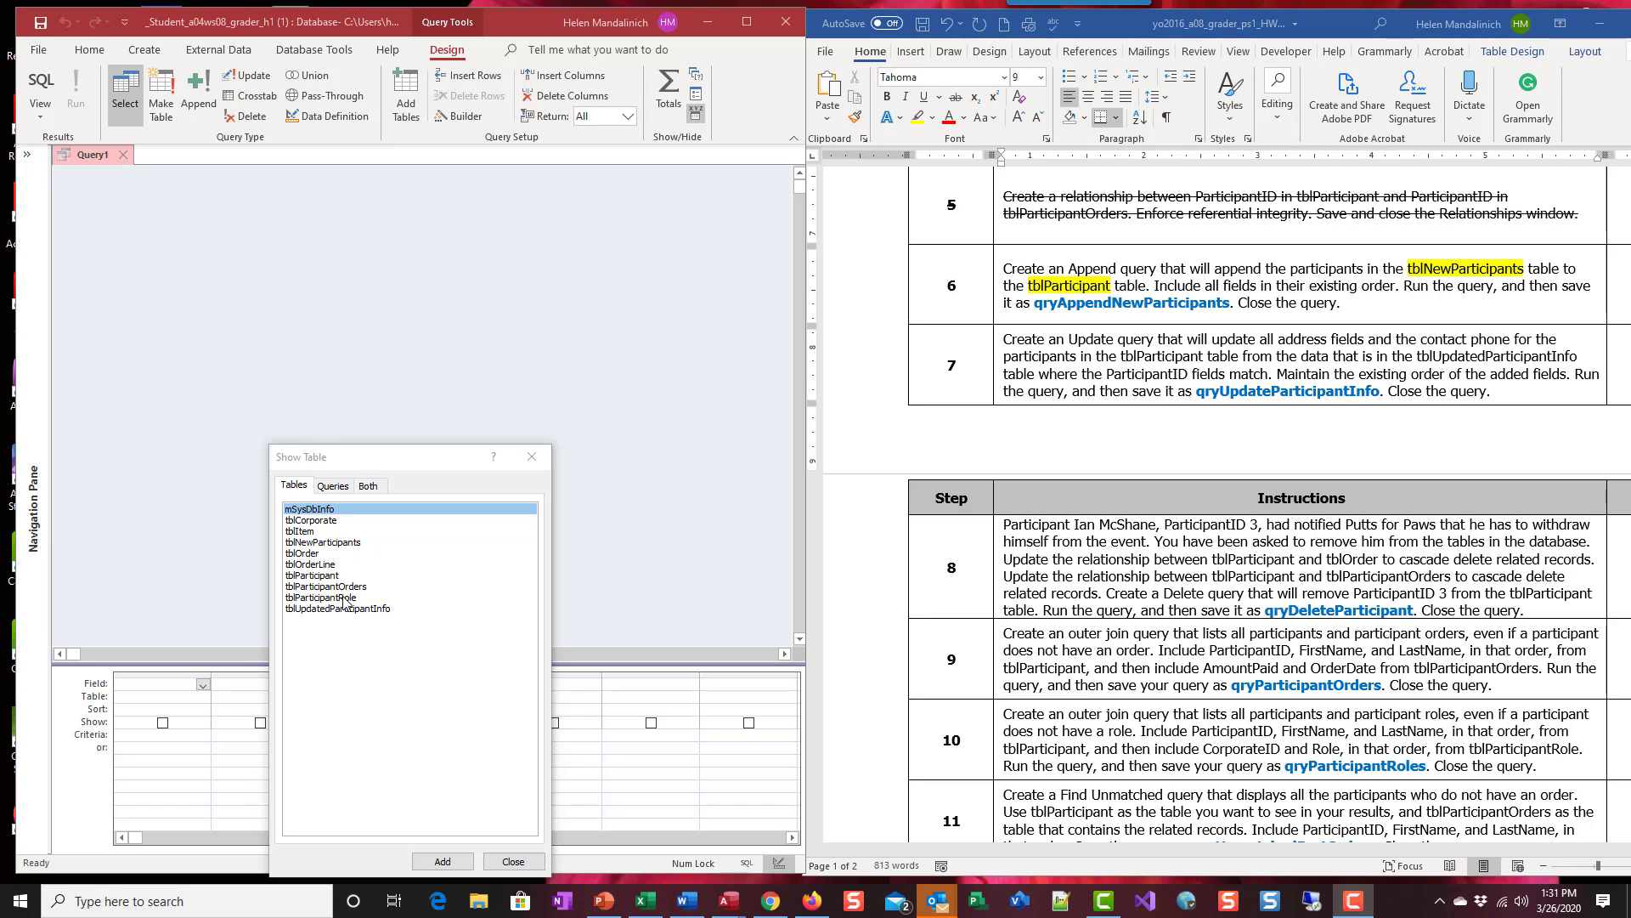
double_click(332, 544)
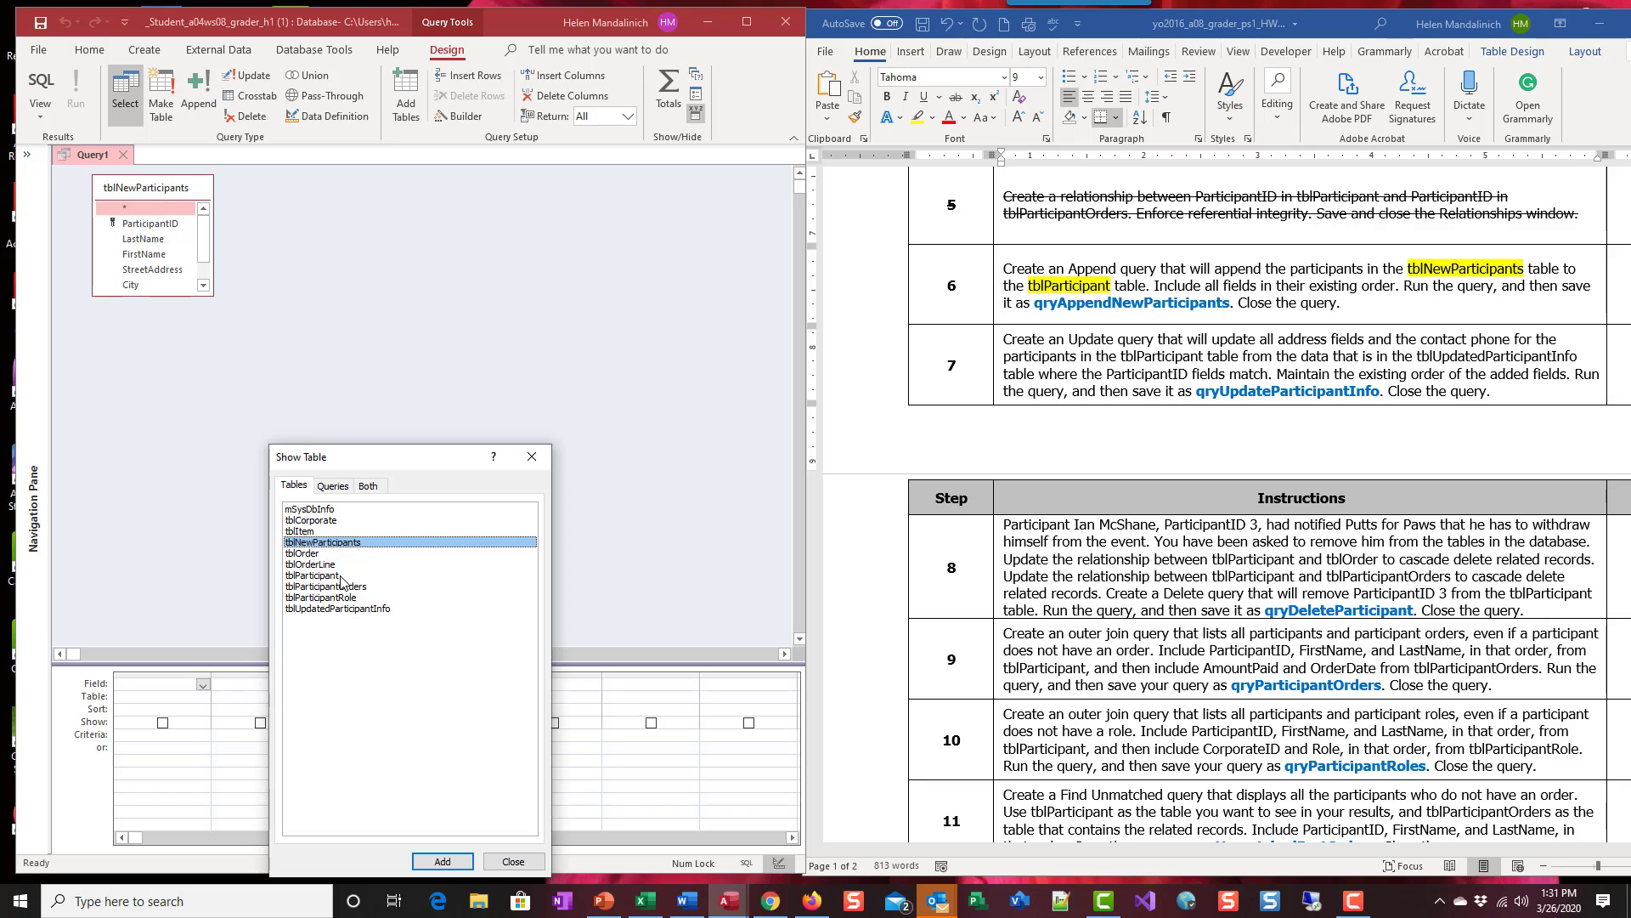
double_click(345, 575)
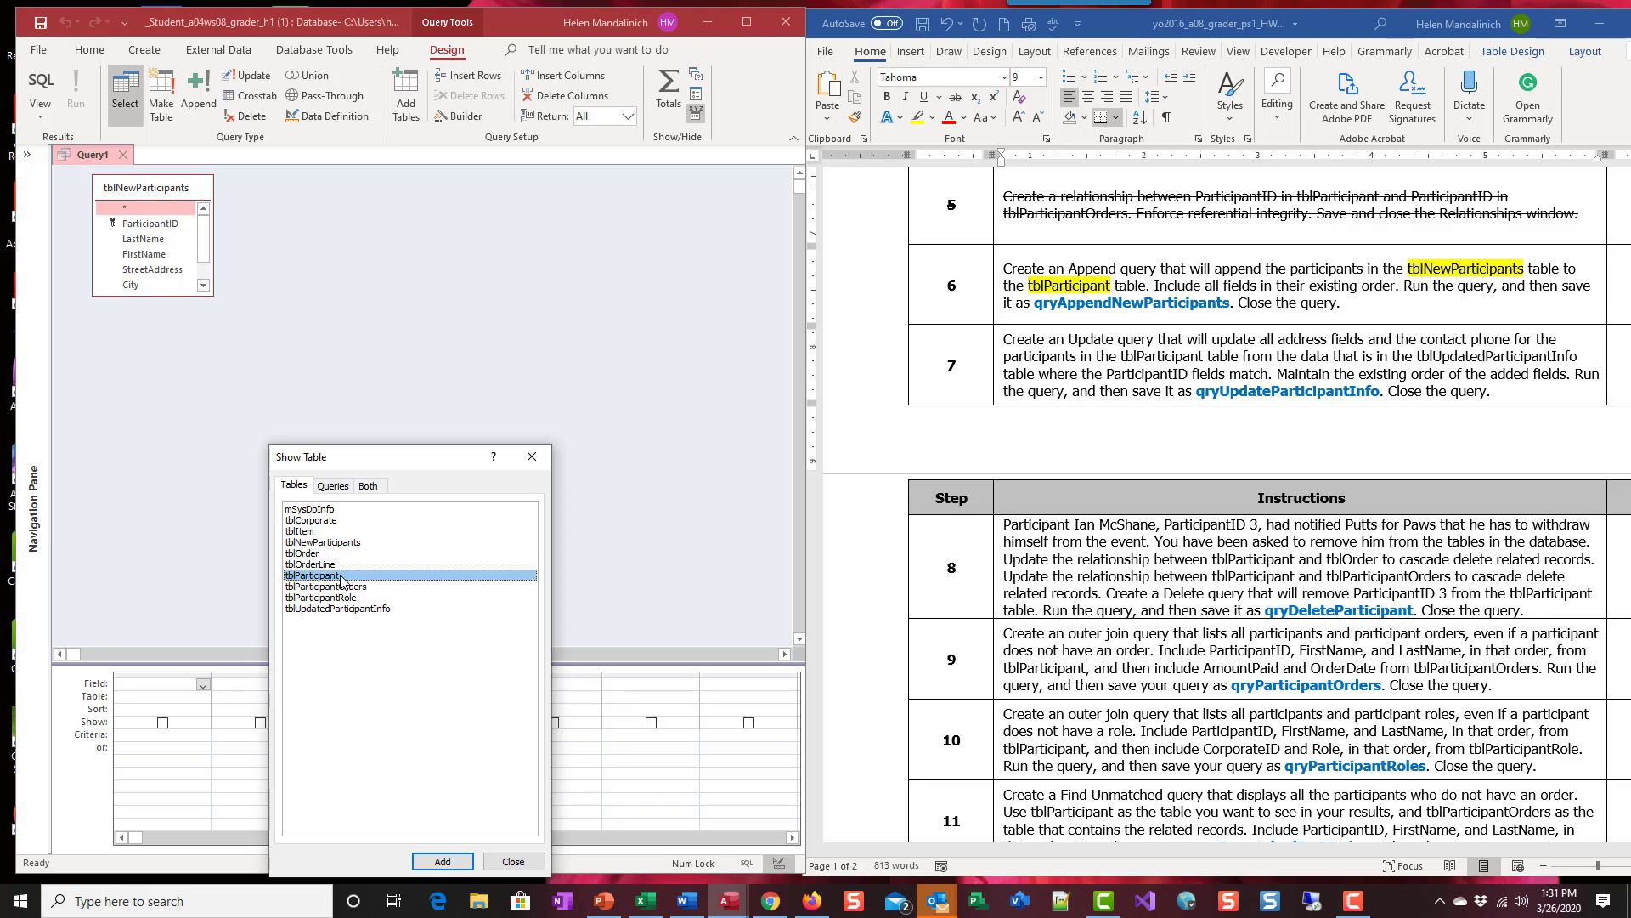
left_click(513, 861)
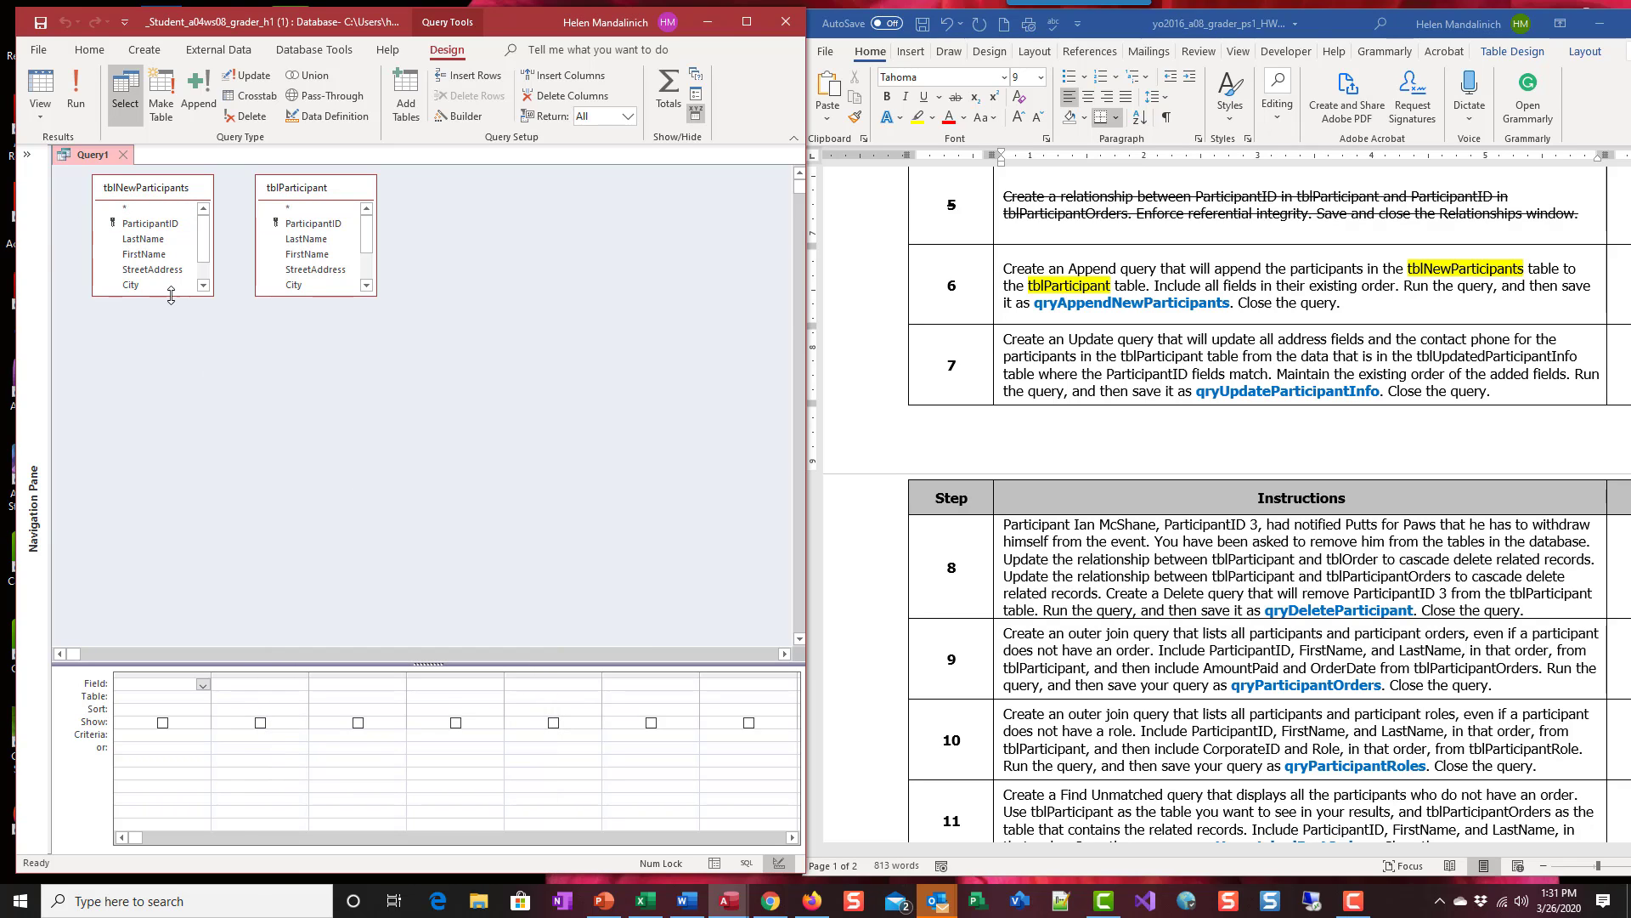
Lengthen both table field lists to show every field, and enlarge the design grid area.
left_click_drag(170, 297, 167, 353)
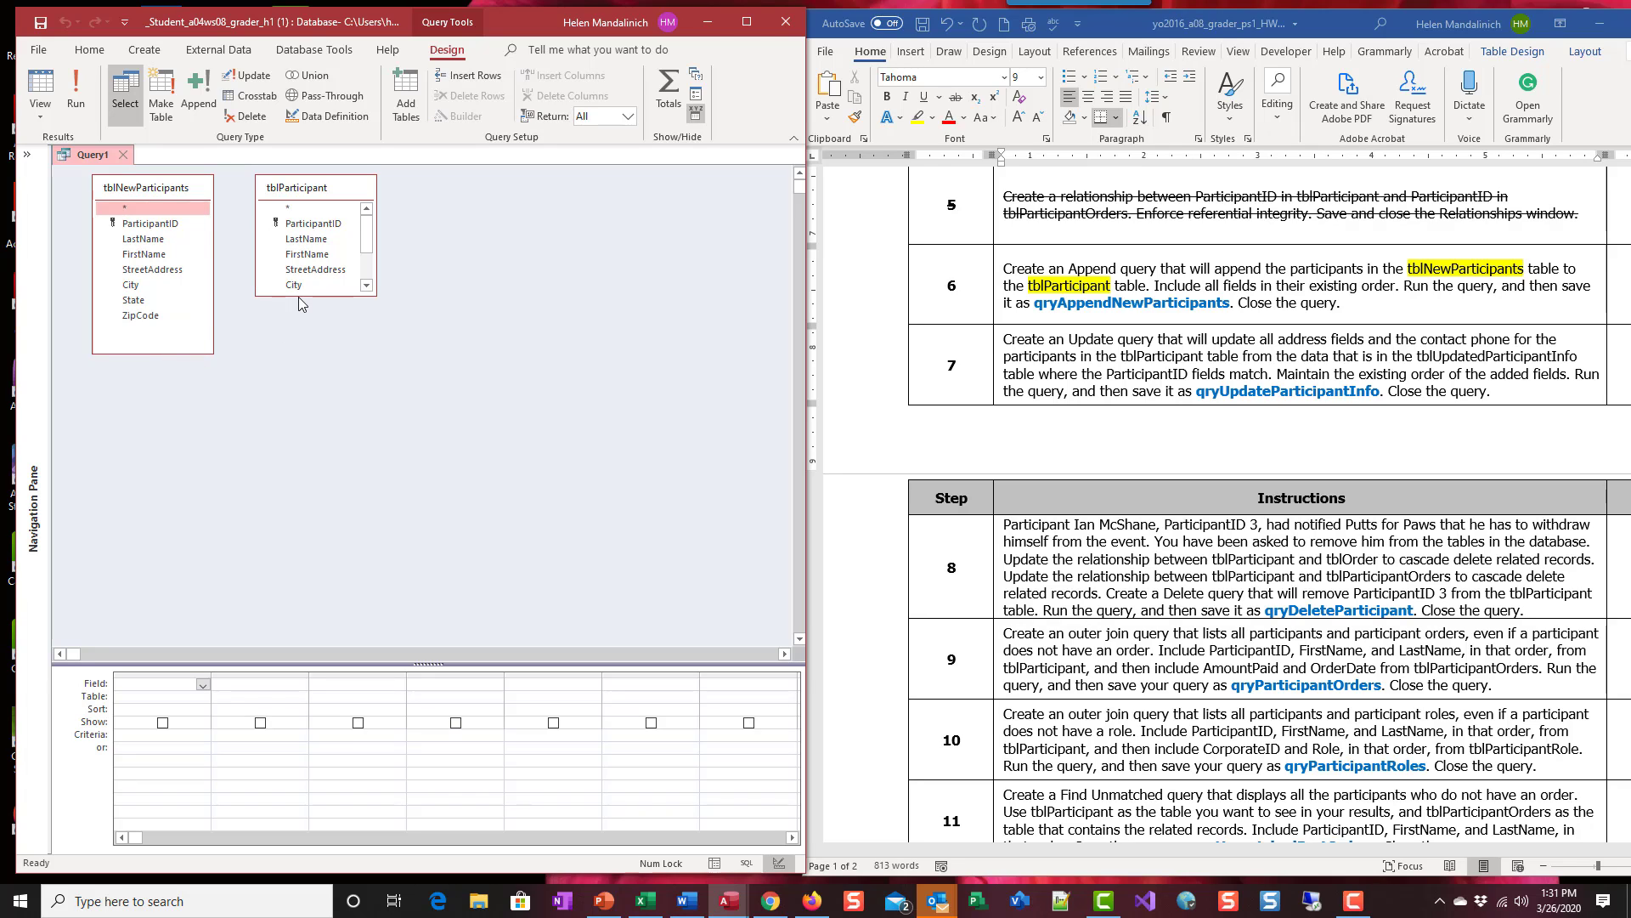
left_click_drag(298, 296, 295, 380)
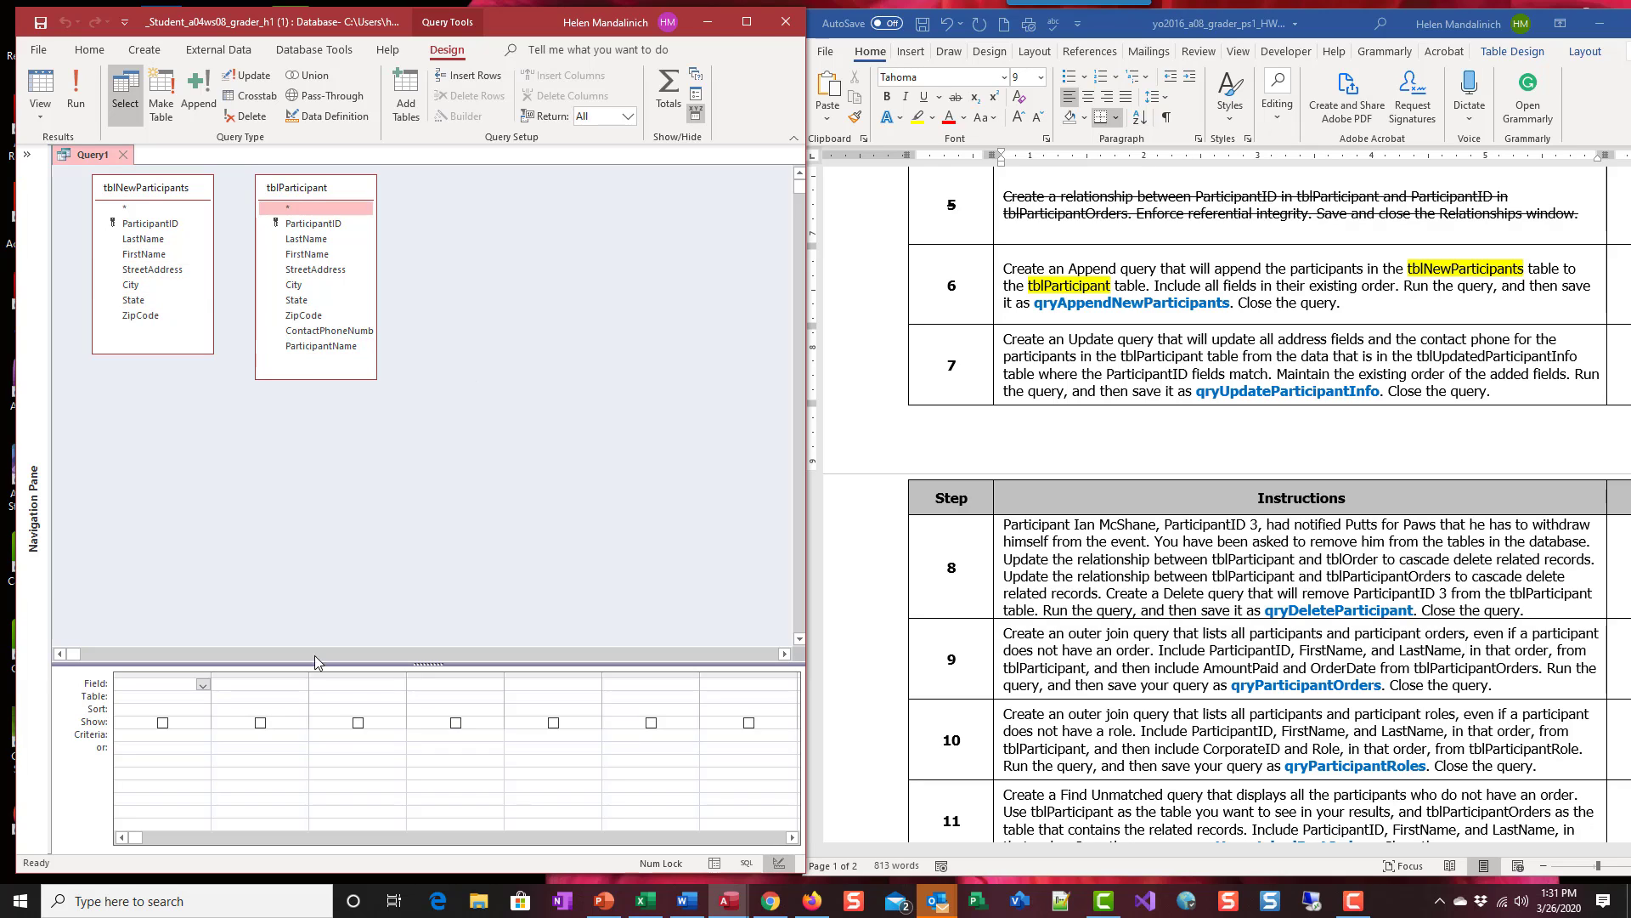
left_click_drag(303, 665, 312, 548)
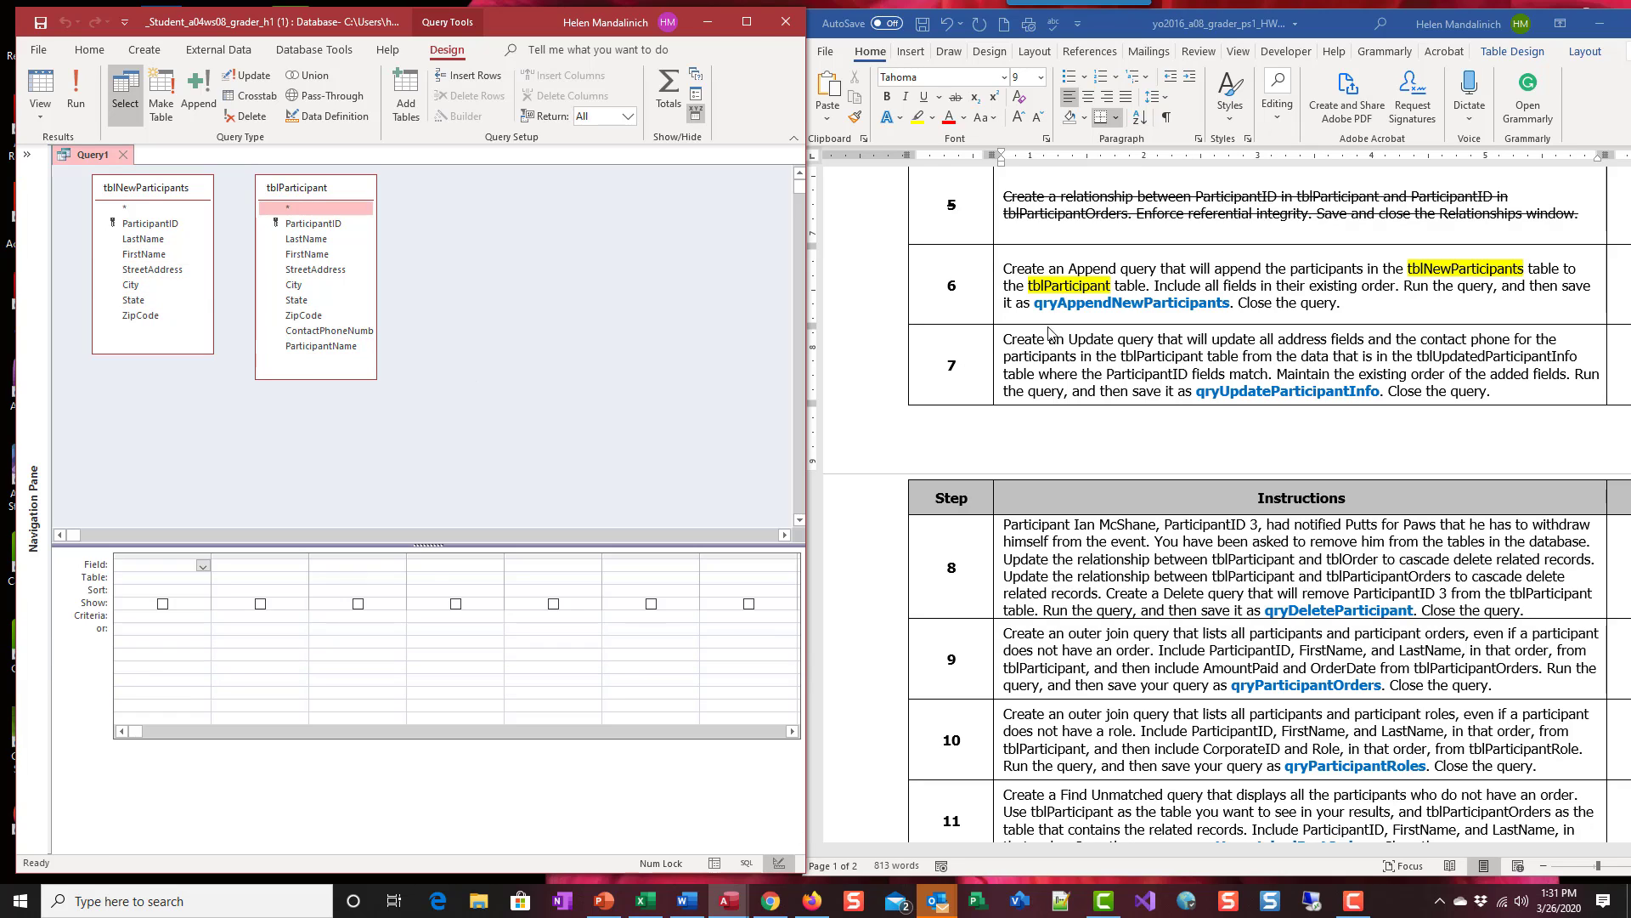
Highlight the word Append in turquoise in instruction 6 of the Word document.
left_click(1100, 269)
double_click(1100, 268)
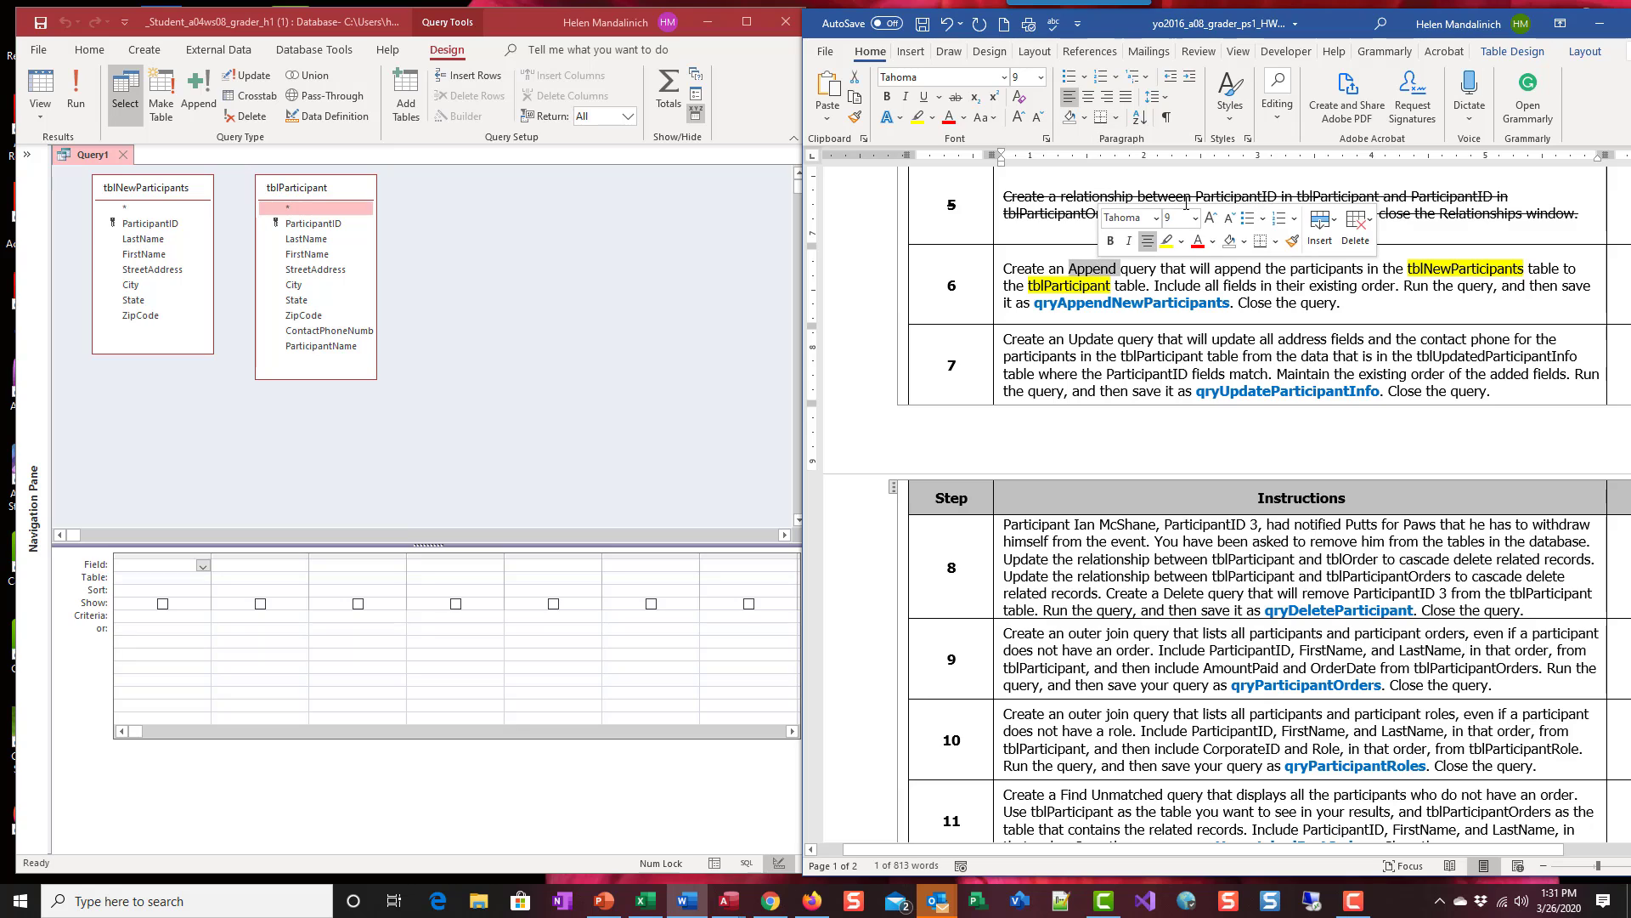
left_click(1181, 241)
left_click(1231, 271)
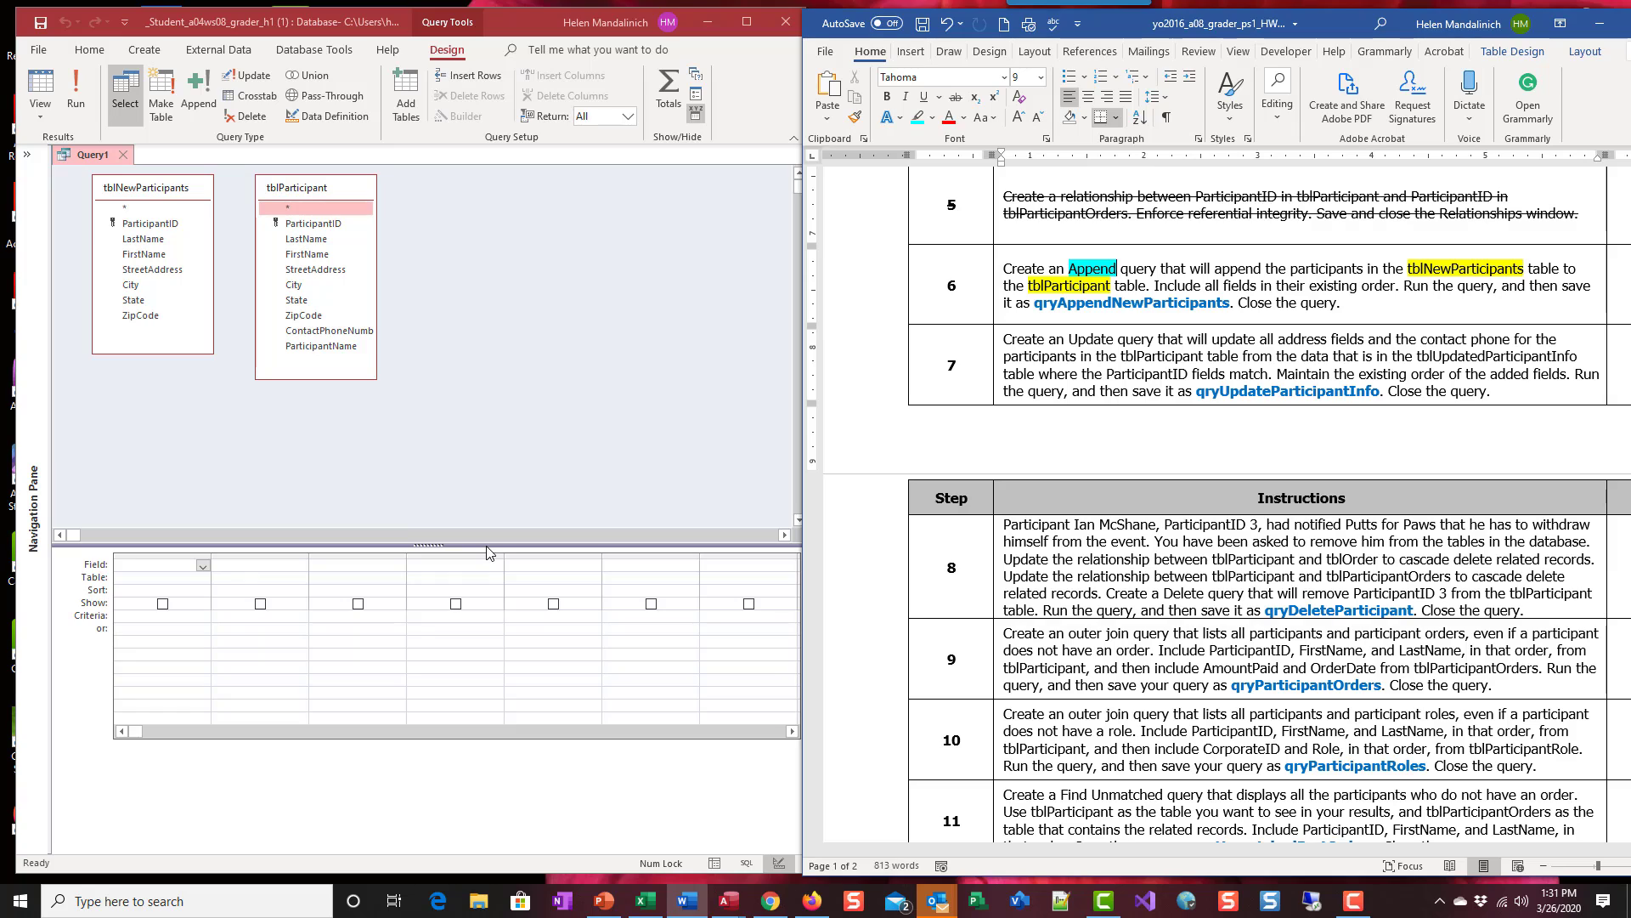
Add ParticipantID, LastName, FirstName, StreetAddress, City, State and ZipCode from tblNewParticipants to the Access query grid in that order.
left_click_drag(488, 551, 477, 464)
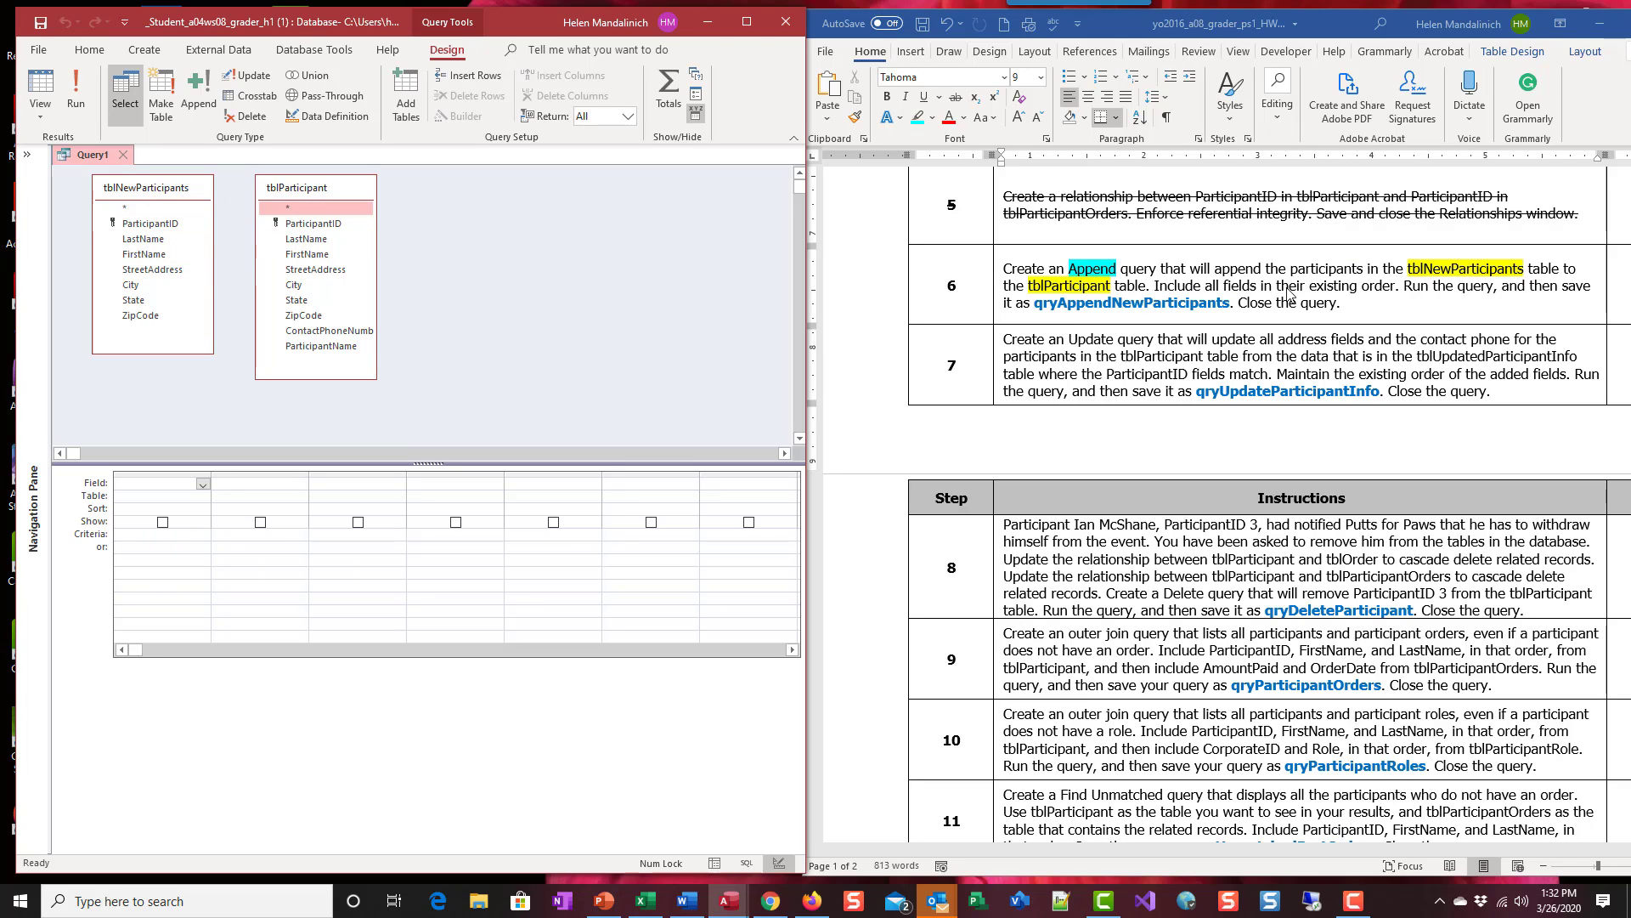
double_click(150, 224)
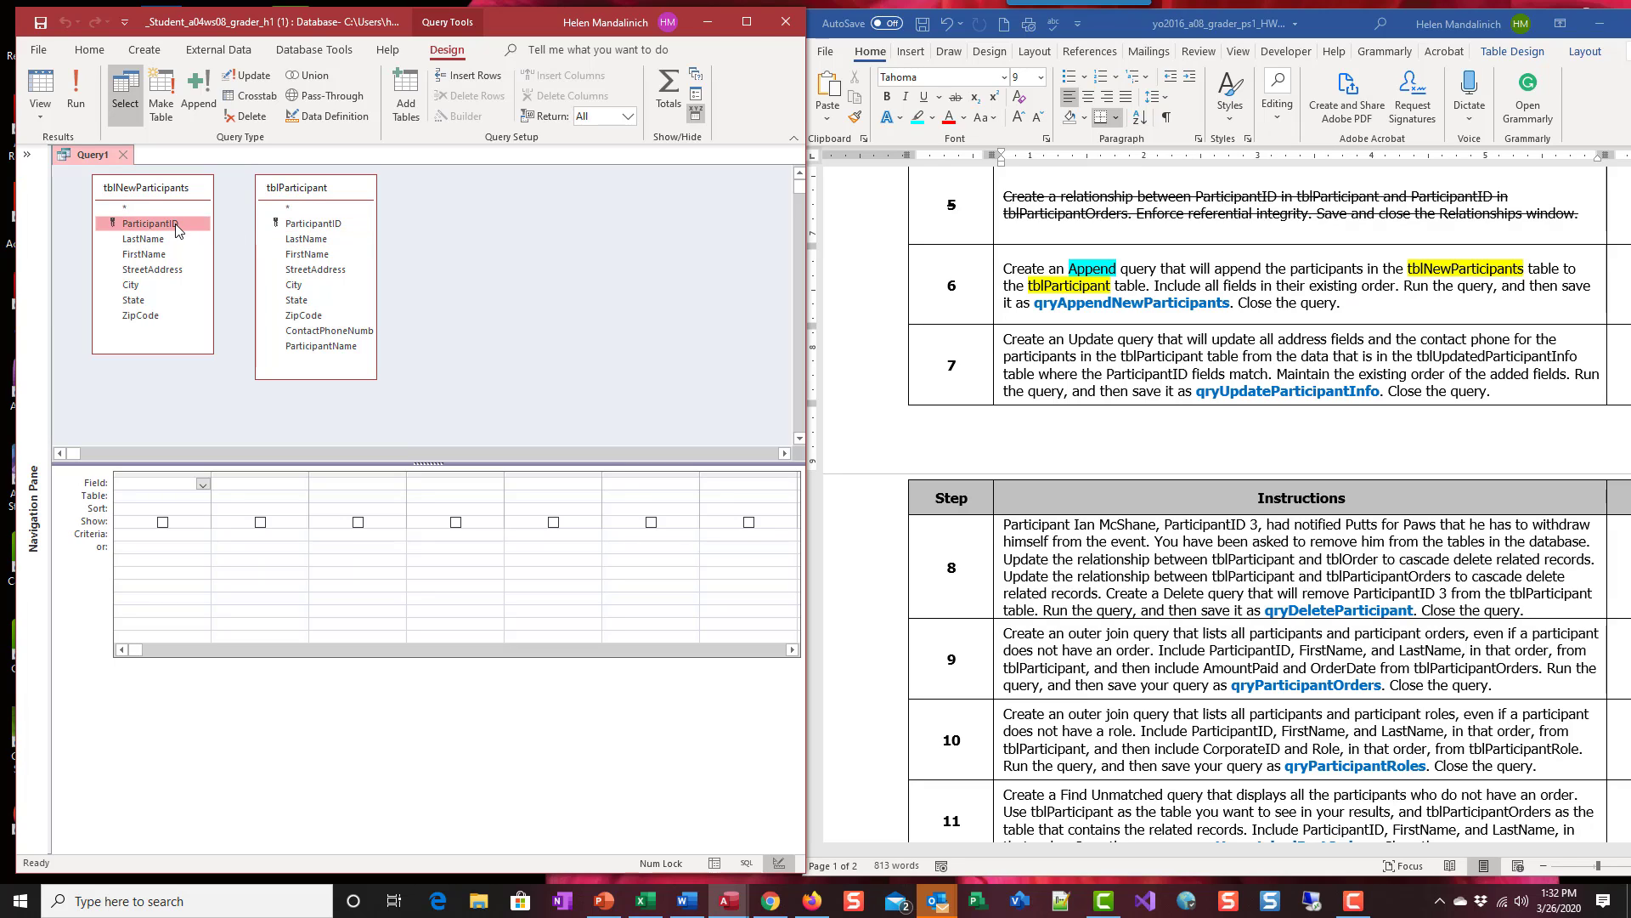
double_click(164, 240)
double_click(161, 254)
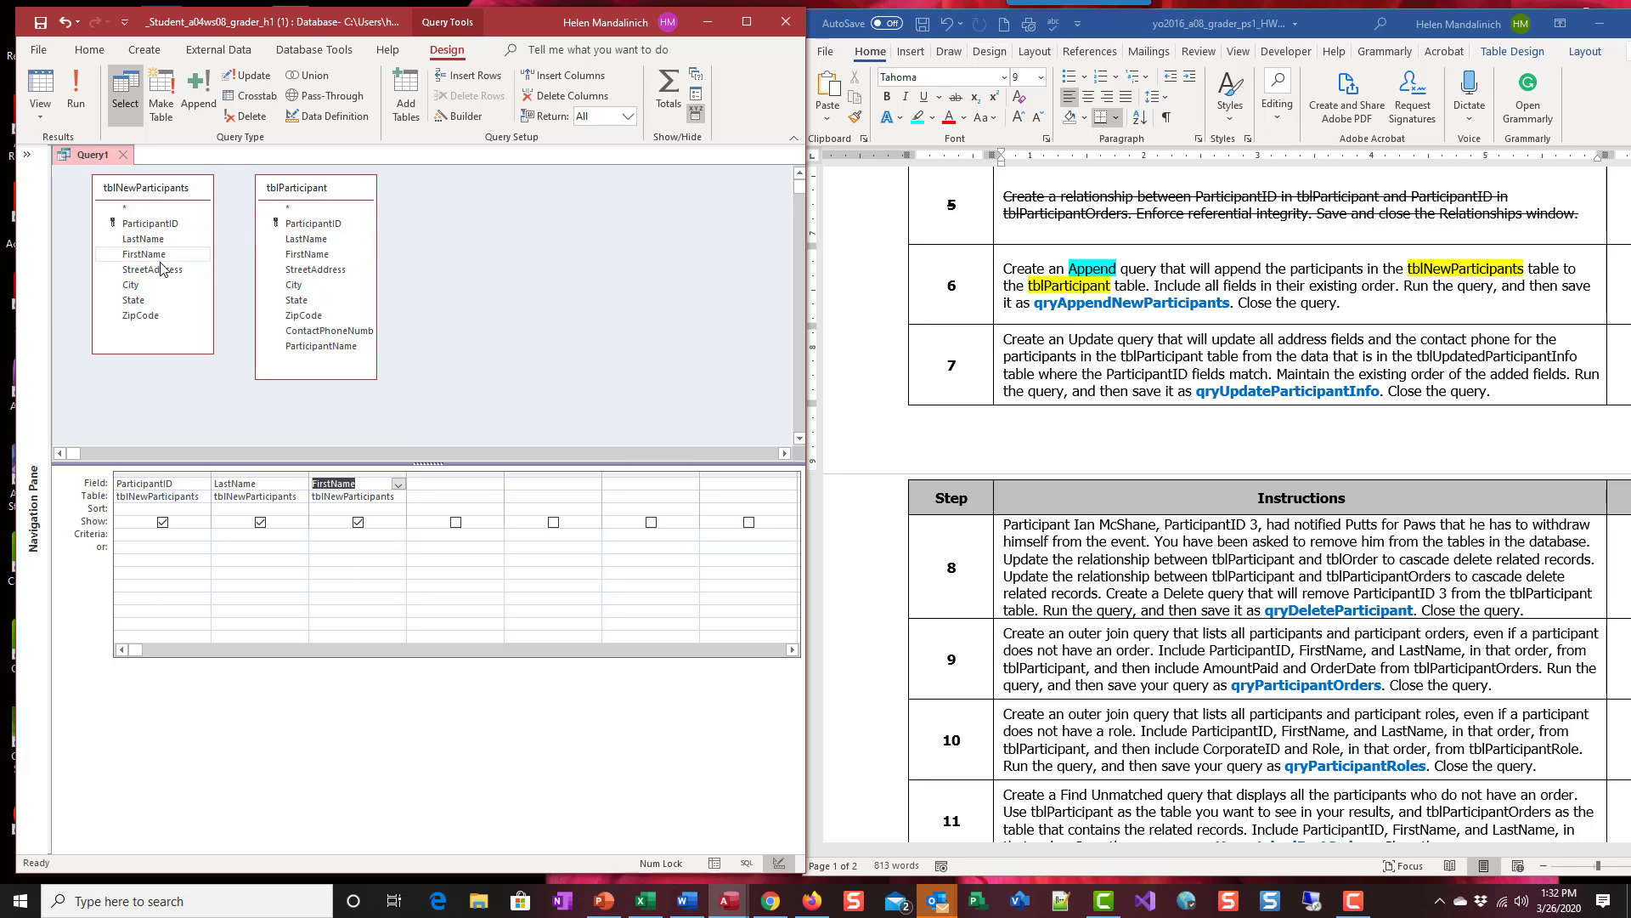
double_click(158, 270)
double_click(153, 286)
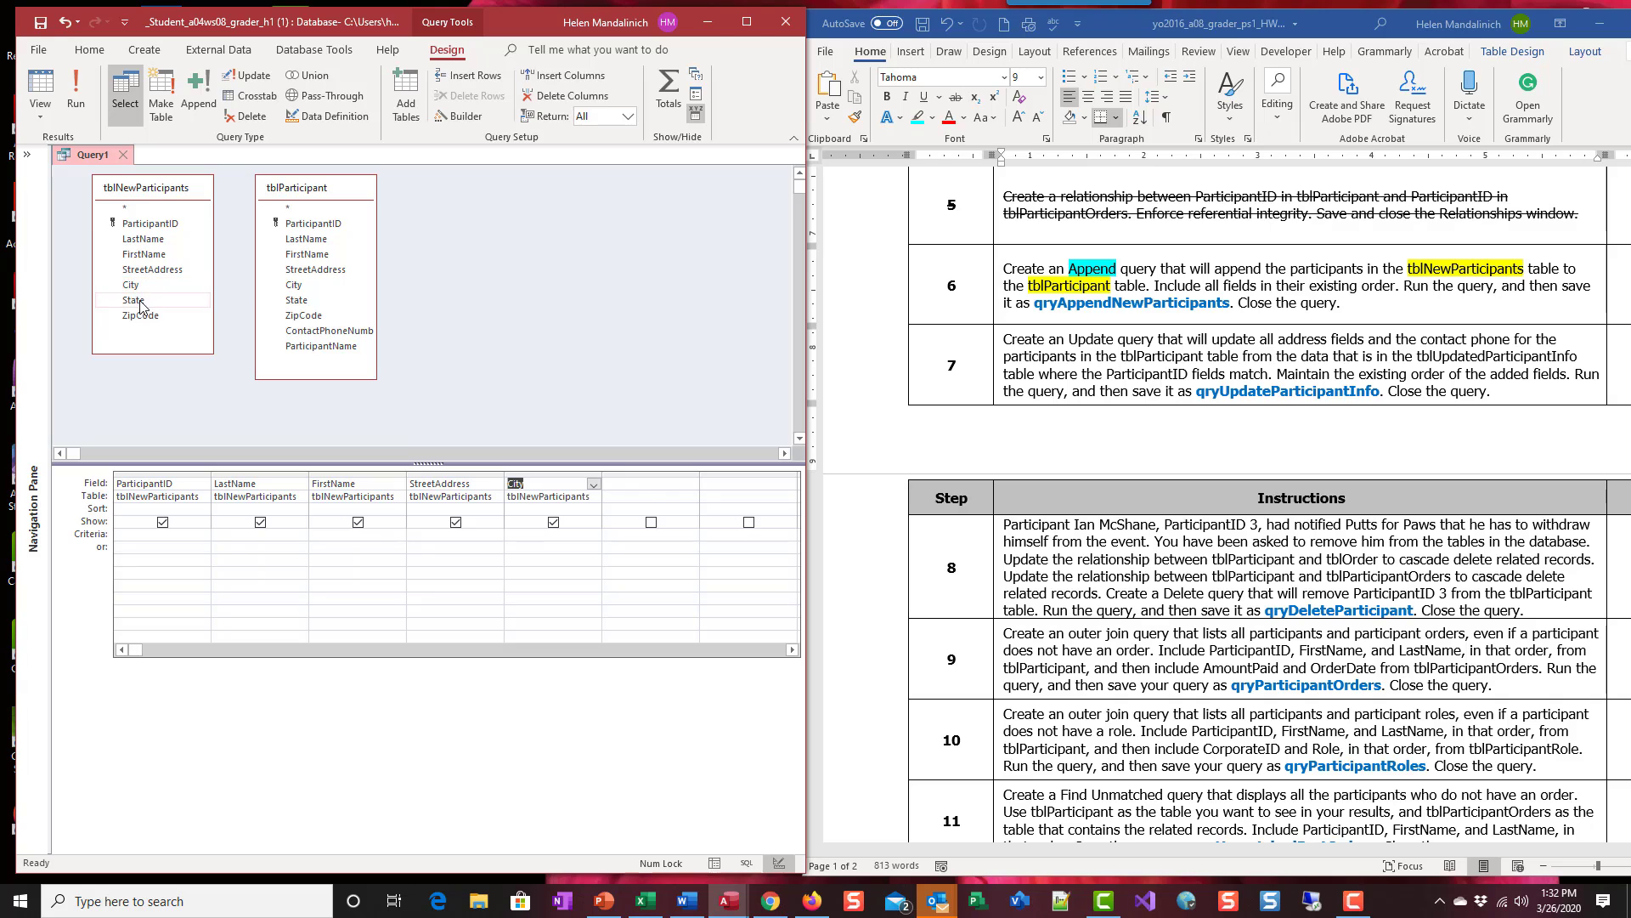
double_click(151, 301)
double_click(147, 317)
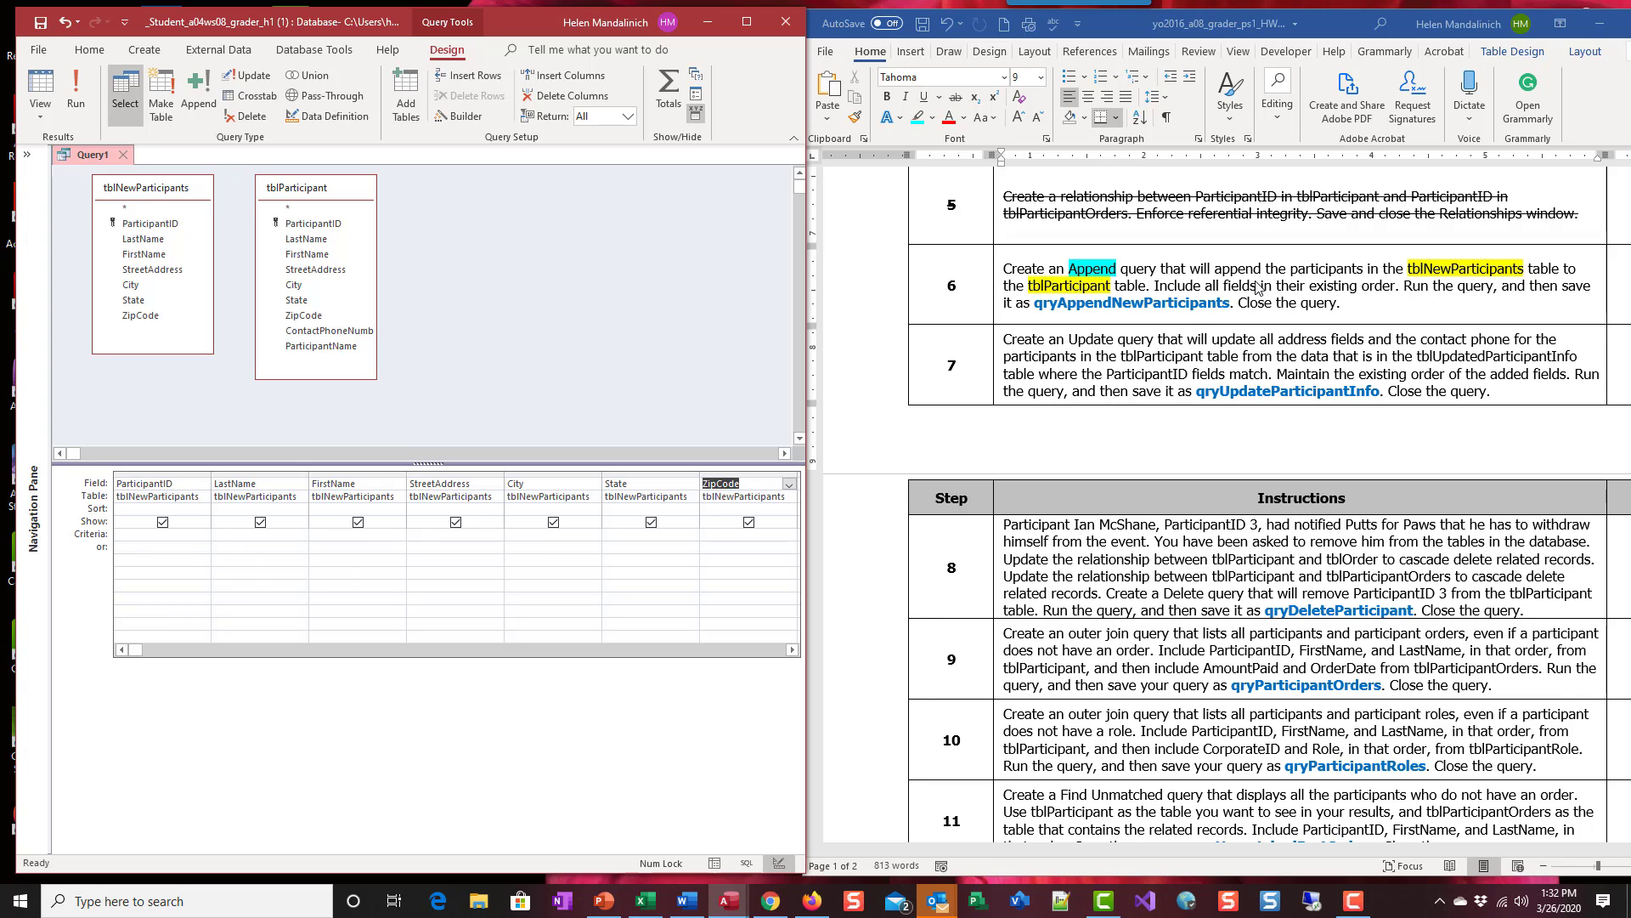
Strike through the first two sentences of instruction 6 in the Word document.
left_click(1375, 281)
left_click_drag(1402, 285, 1003, 271)
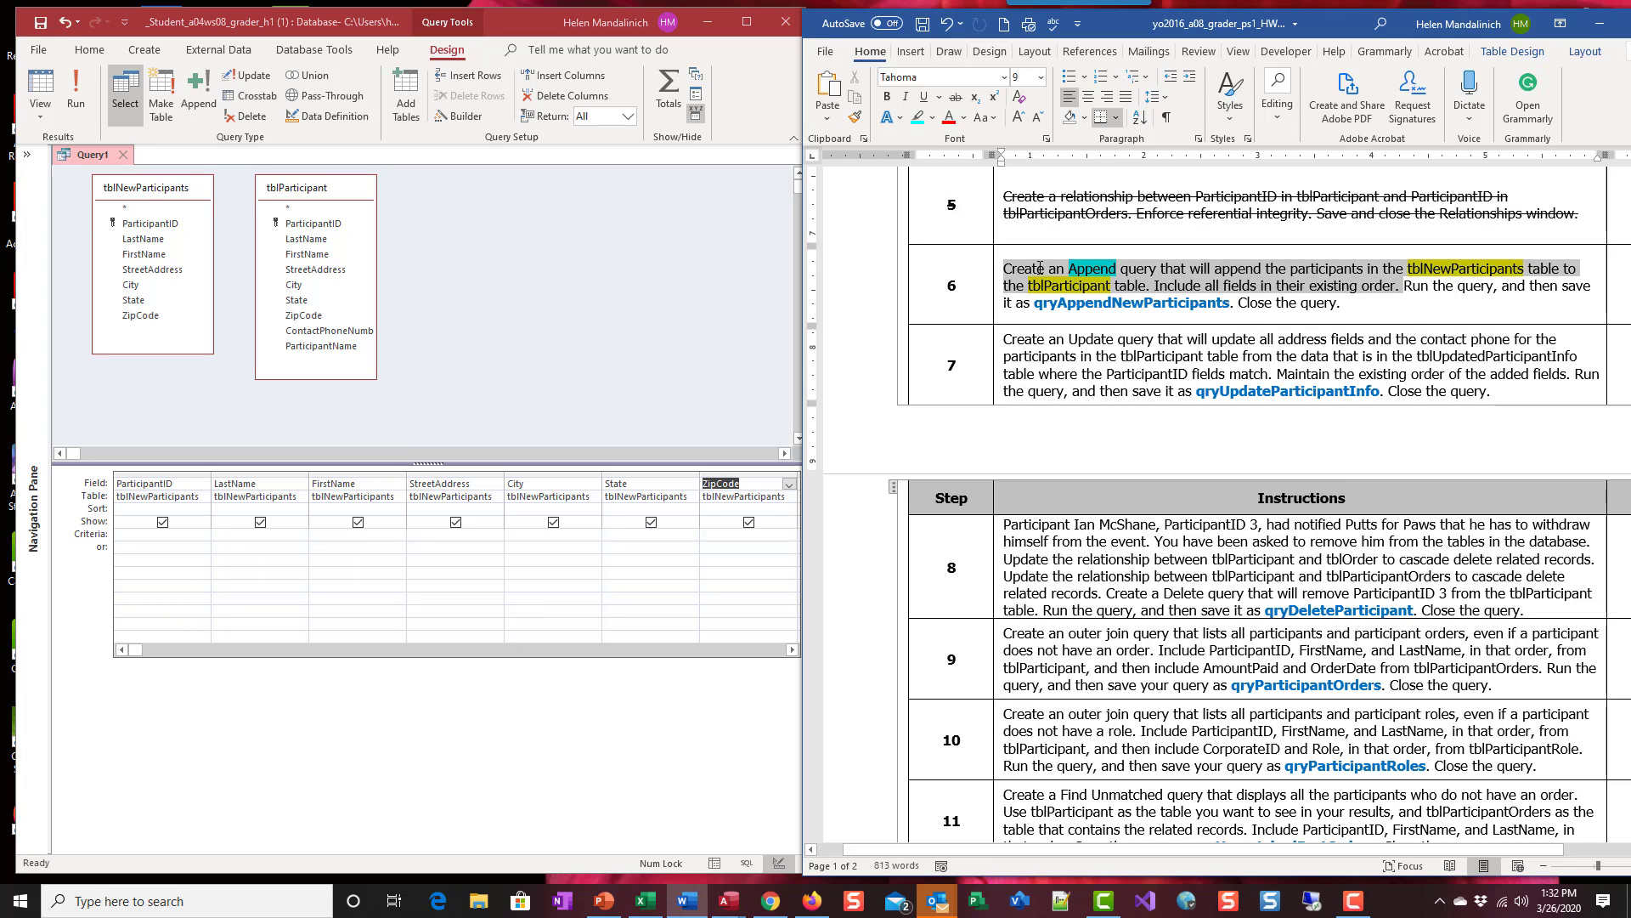
left_click(955, 97)
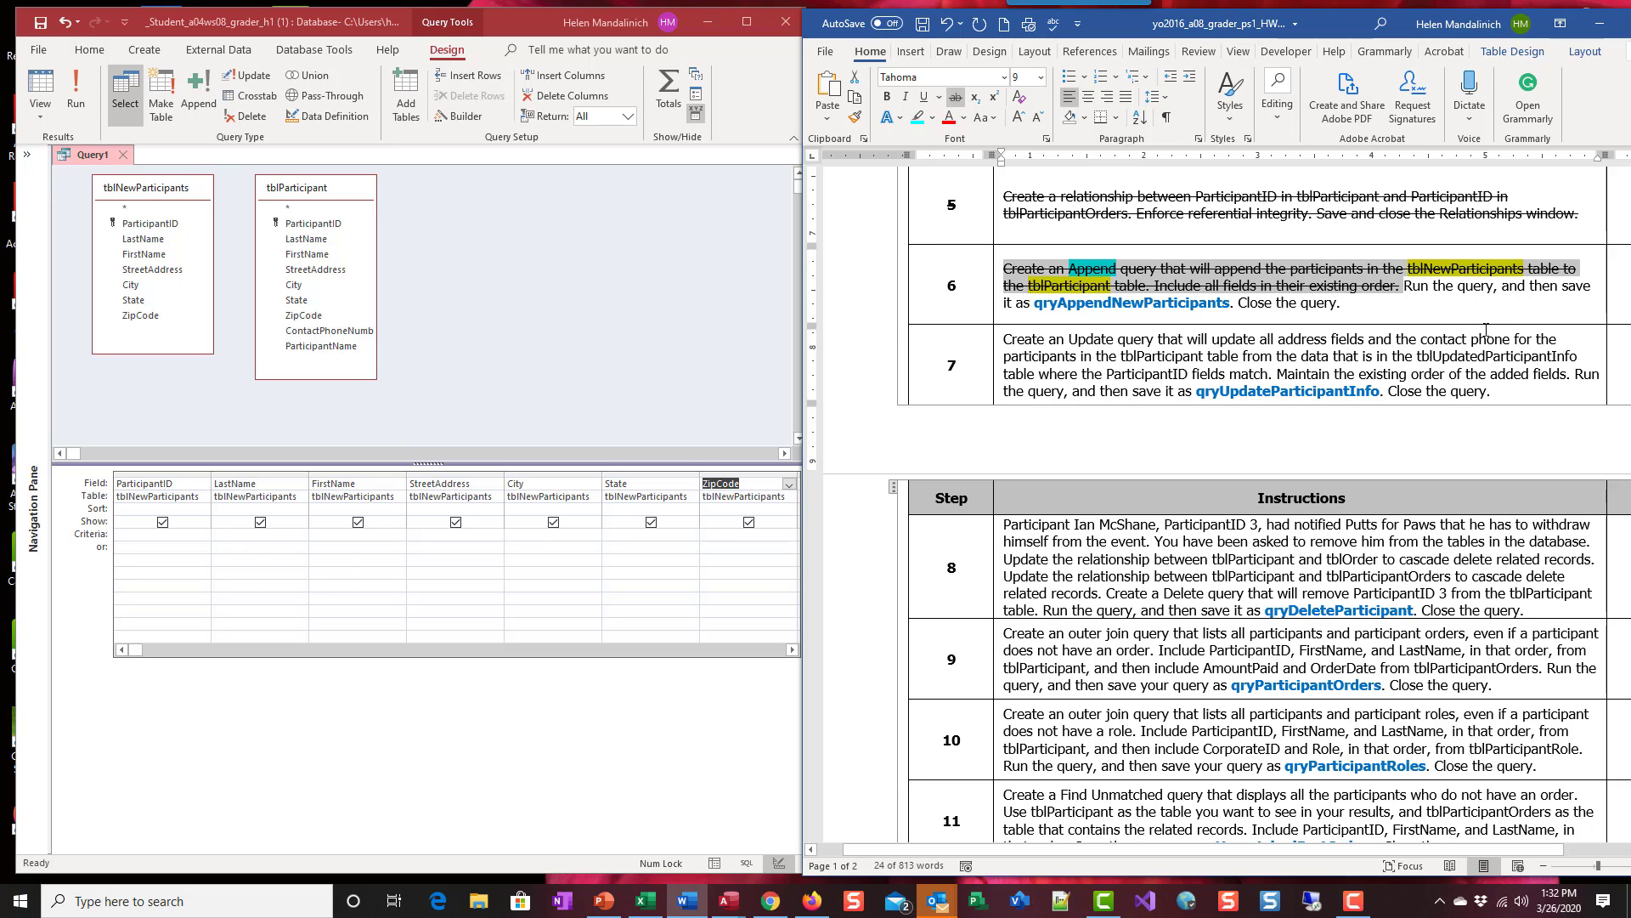
left_click(1340, 302)
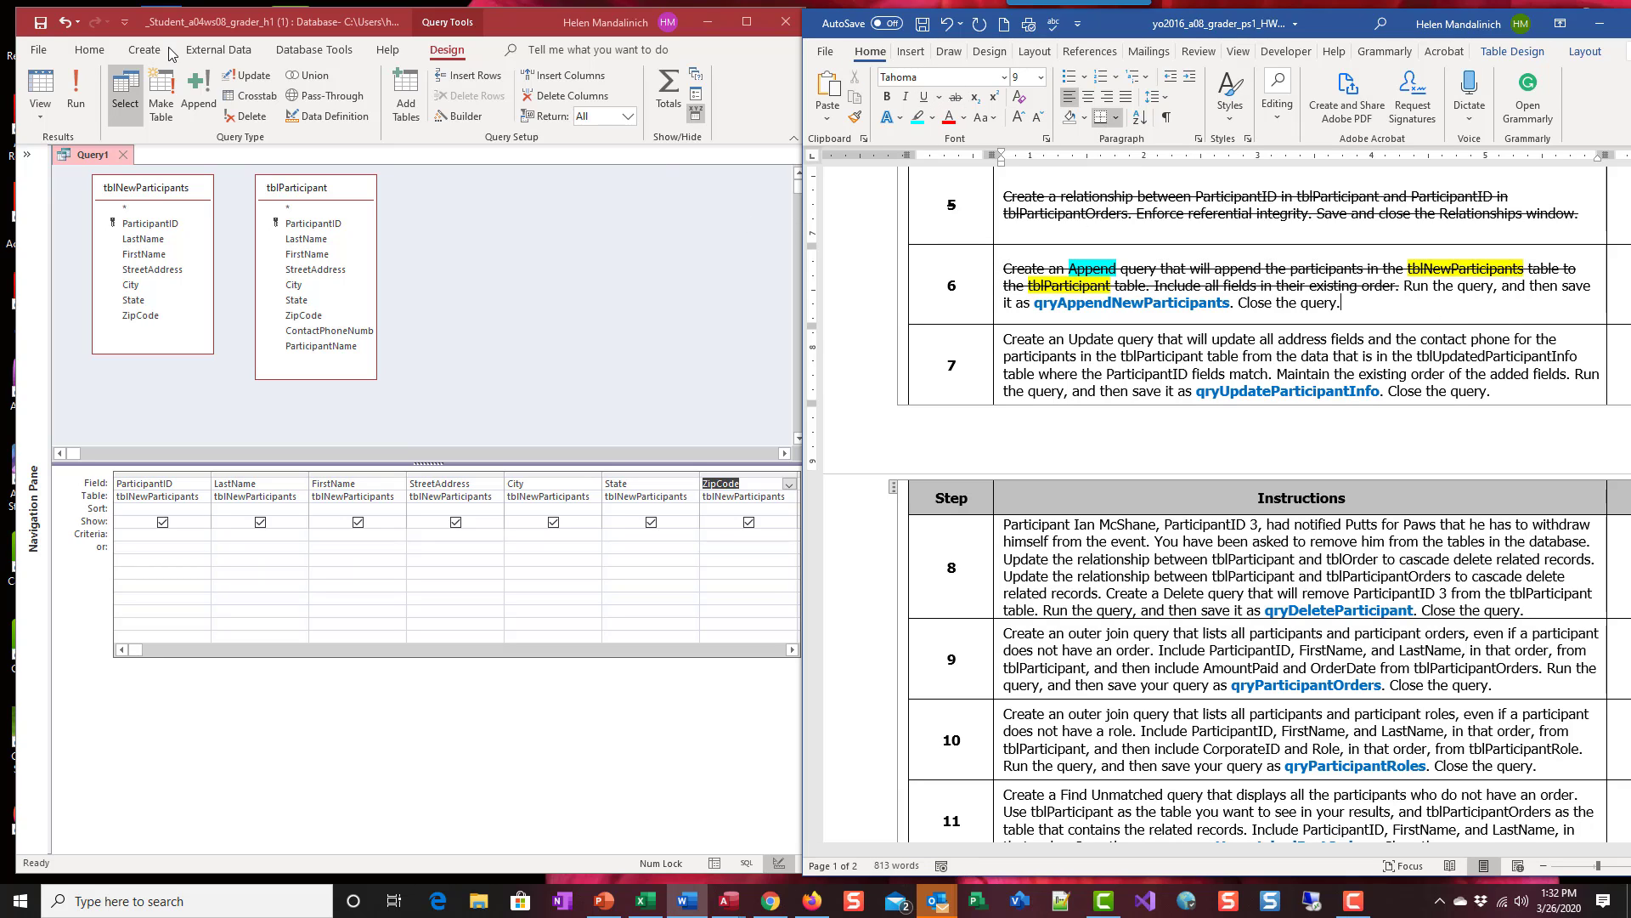
Preview the query's records in Datasheet view in Access, and return to Design view.
left_click(45, 86)
left_click(45, 86)
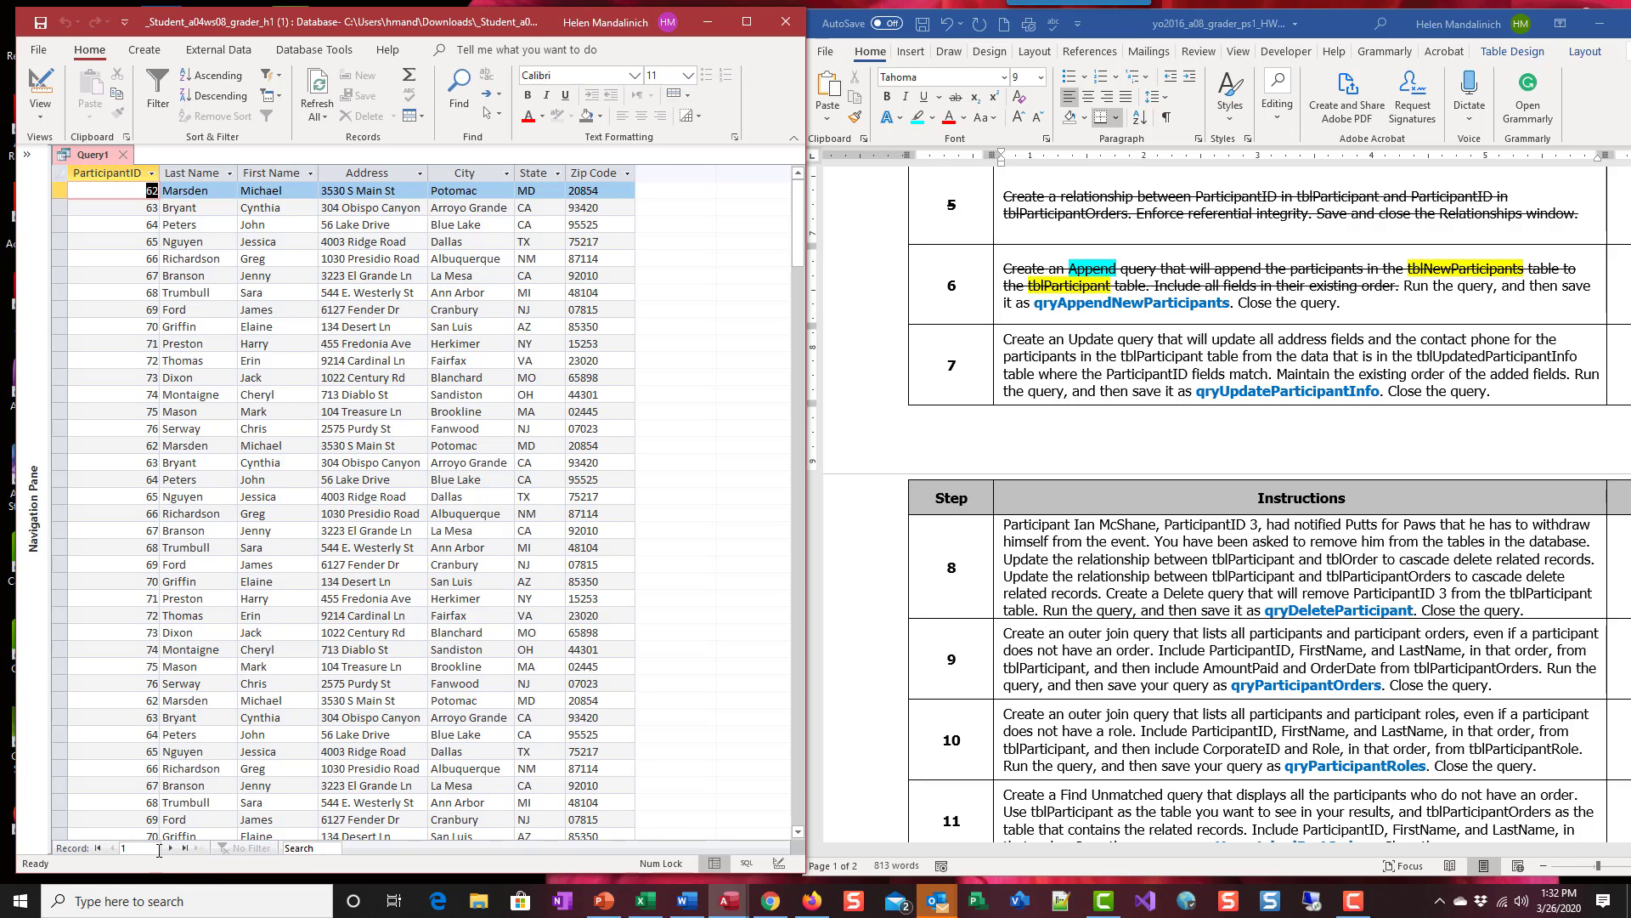
left_click(42, 87)
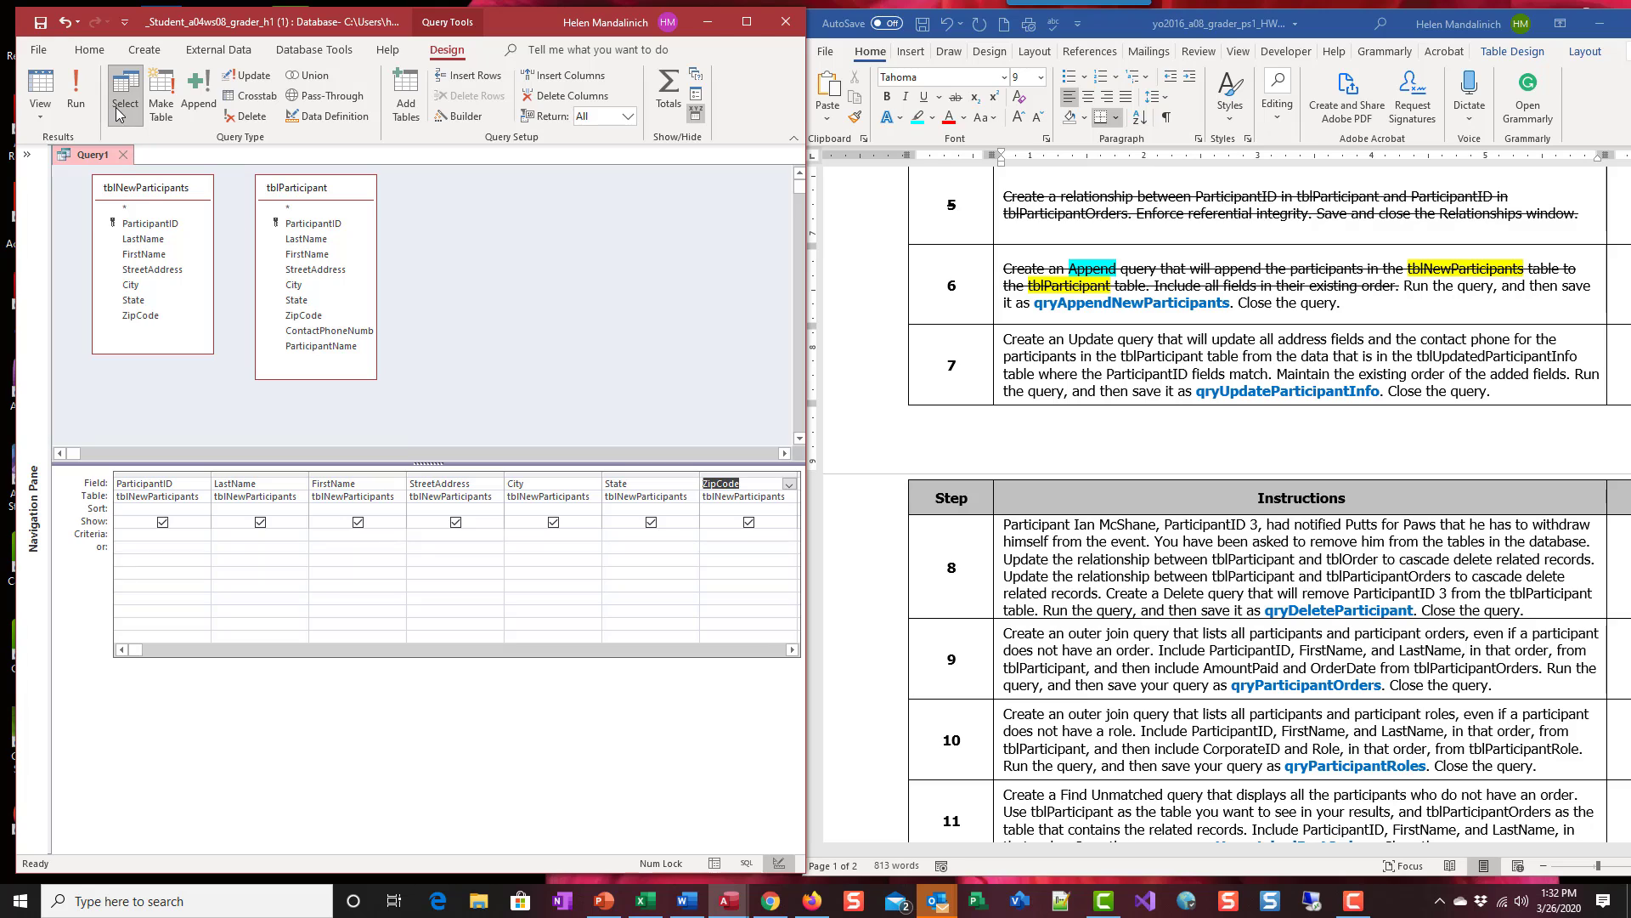
Convert the query to an append query that appends to tblParticipant in the current database.
left_click(198, 92)
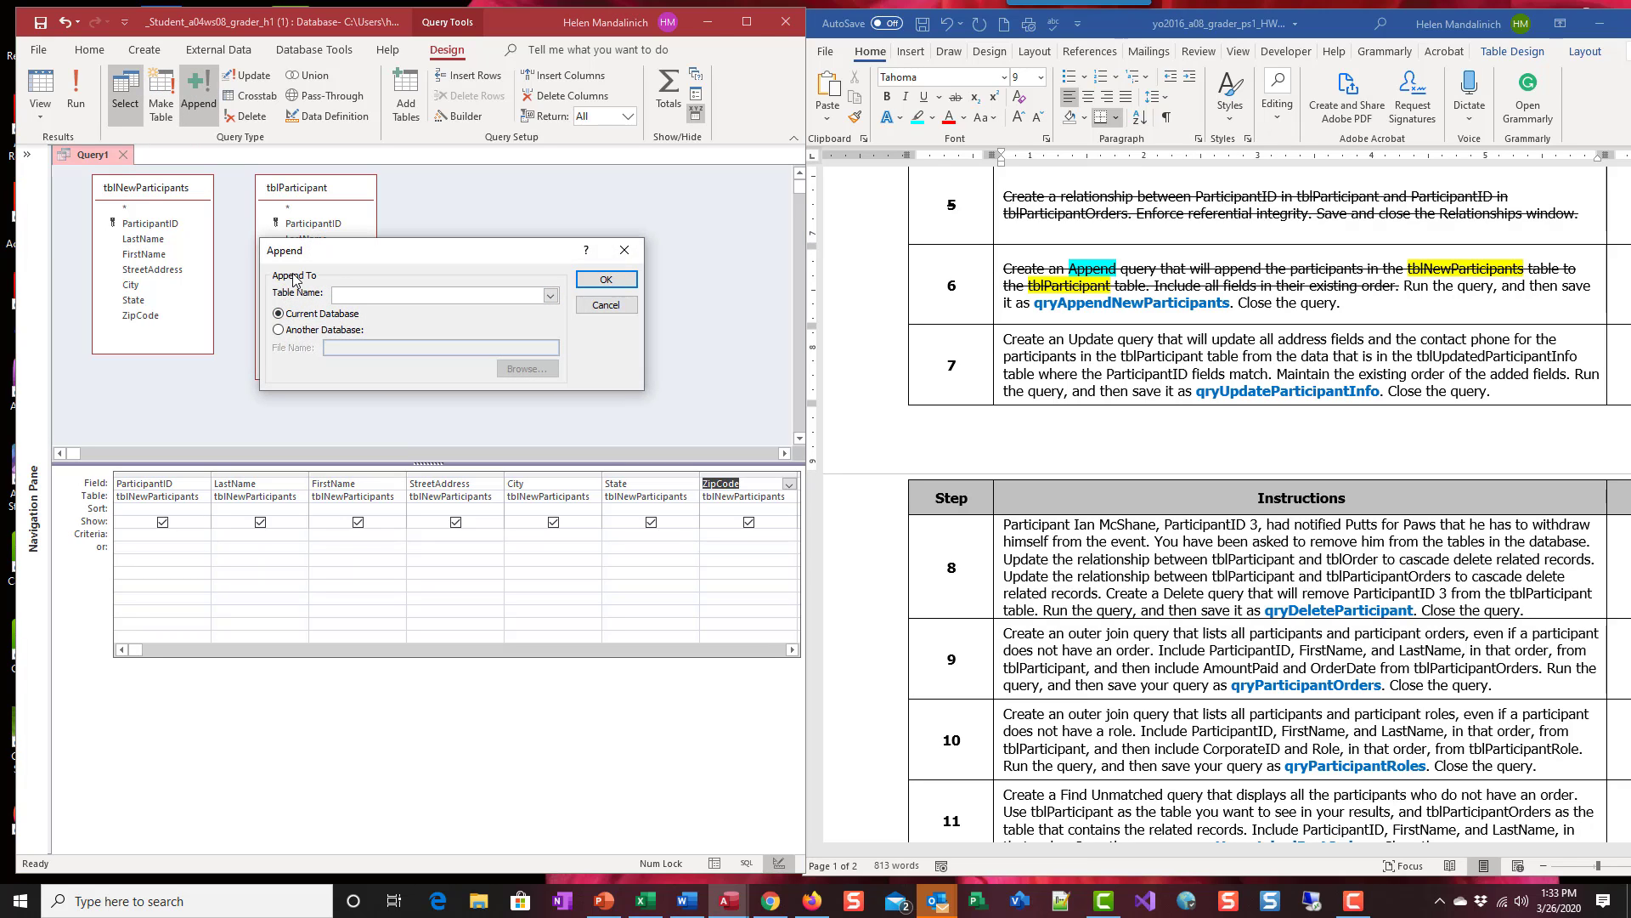
left_click_drag(364, 251, 397, 343)
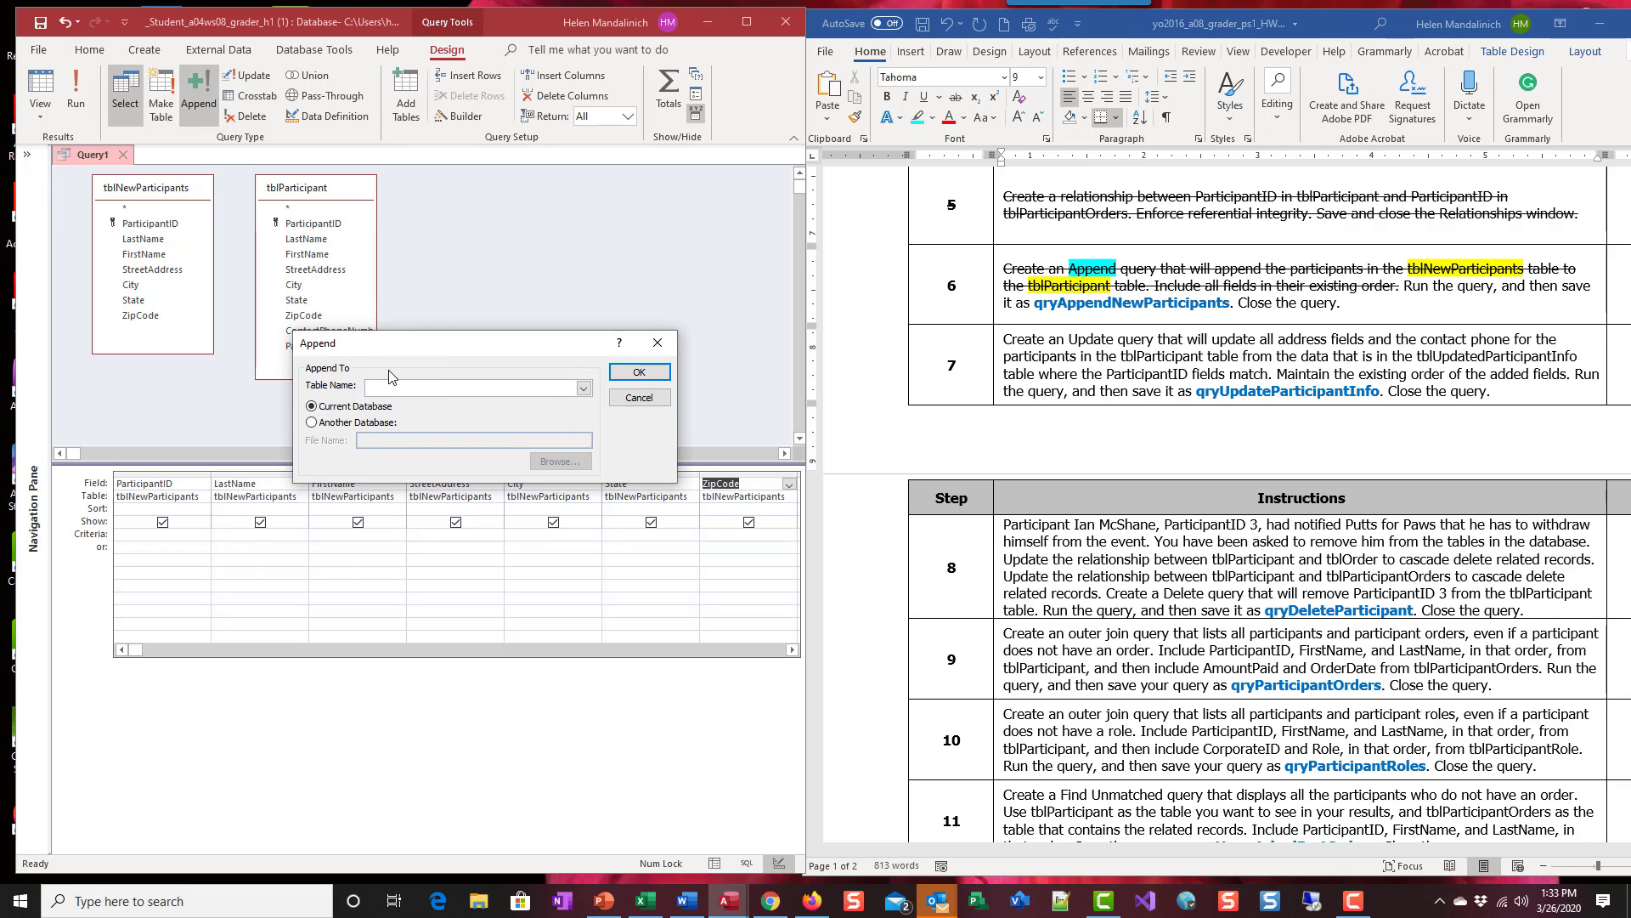
left_click(584, 391)
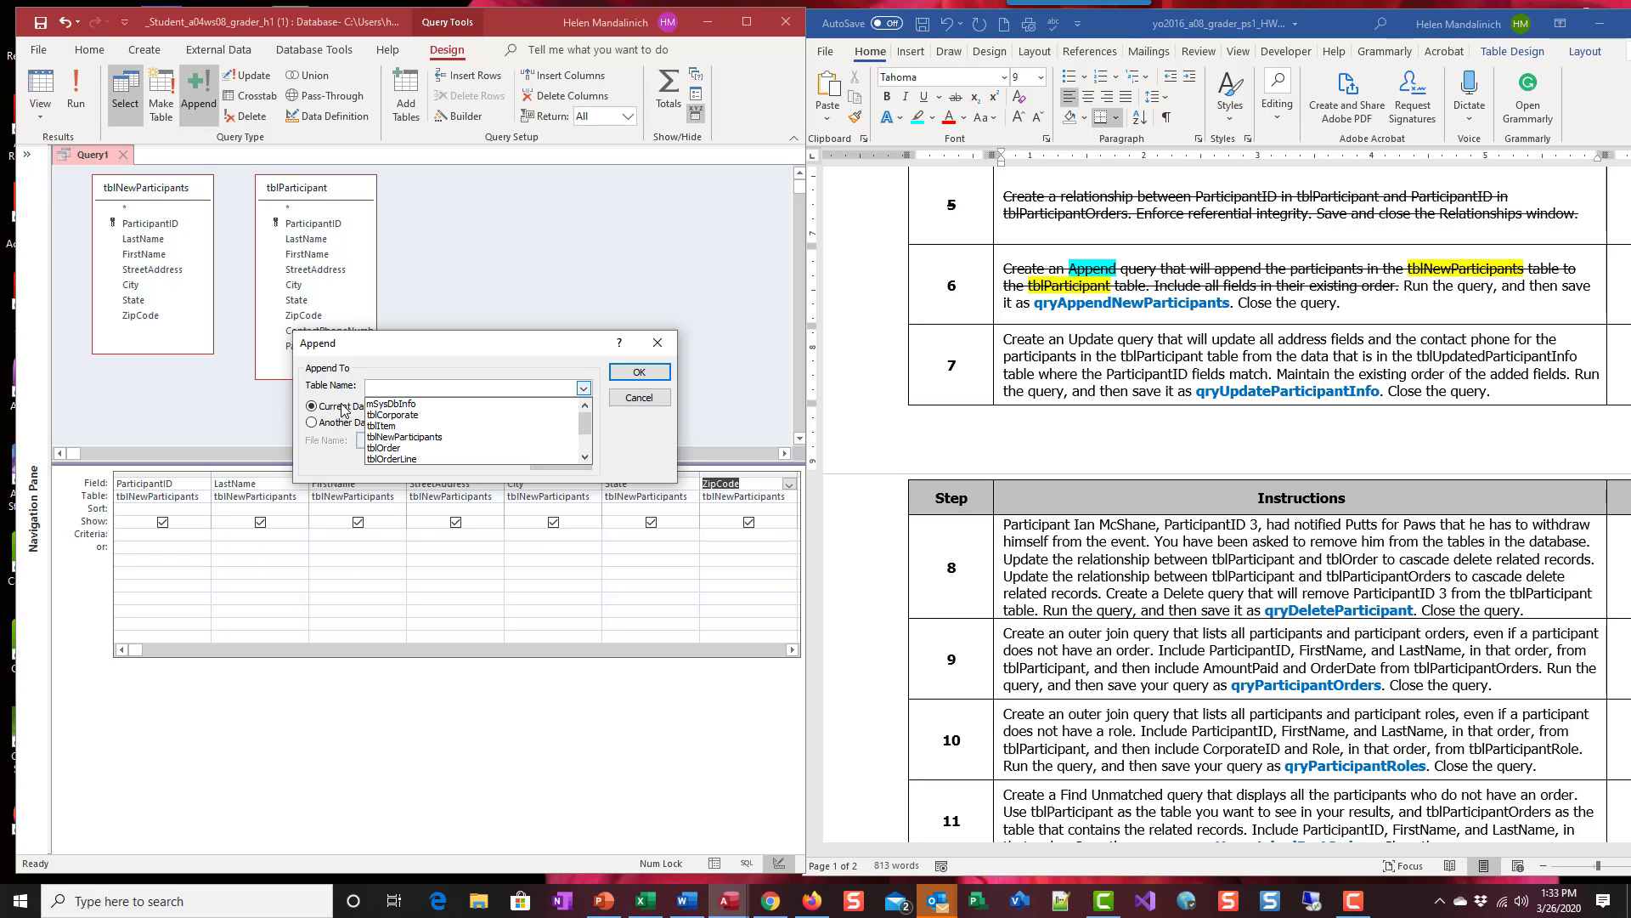
scroll(408, 429, "down", 3)
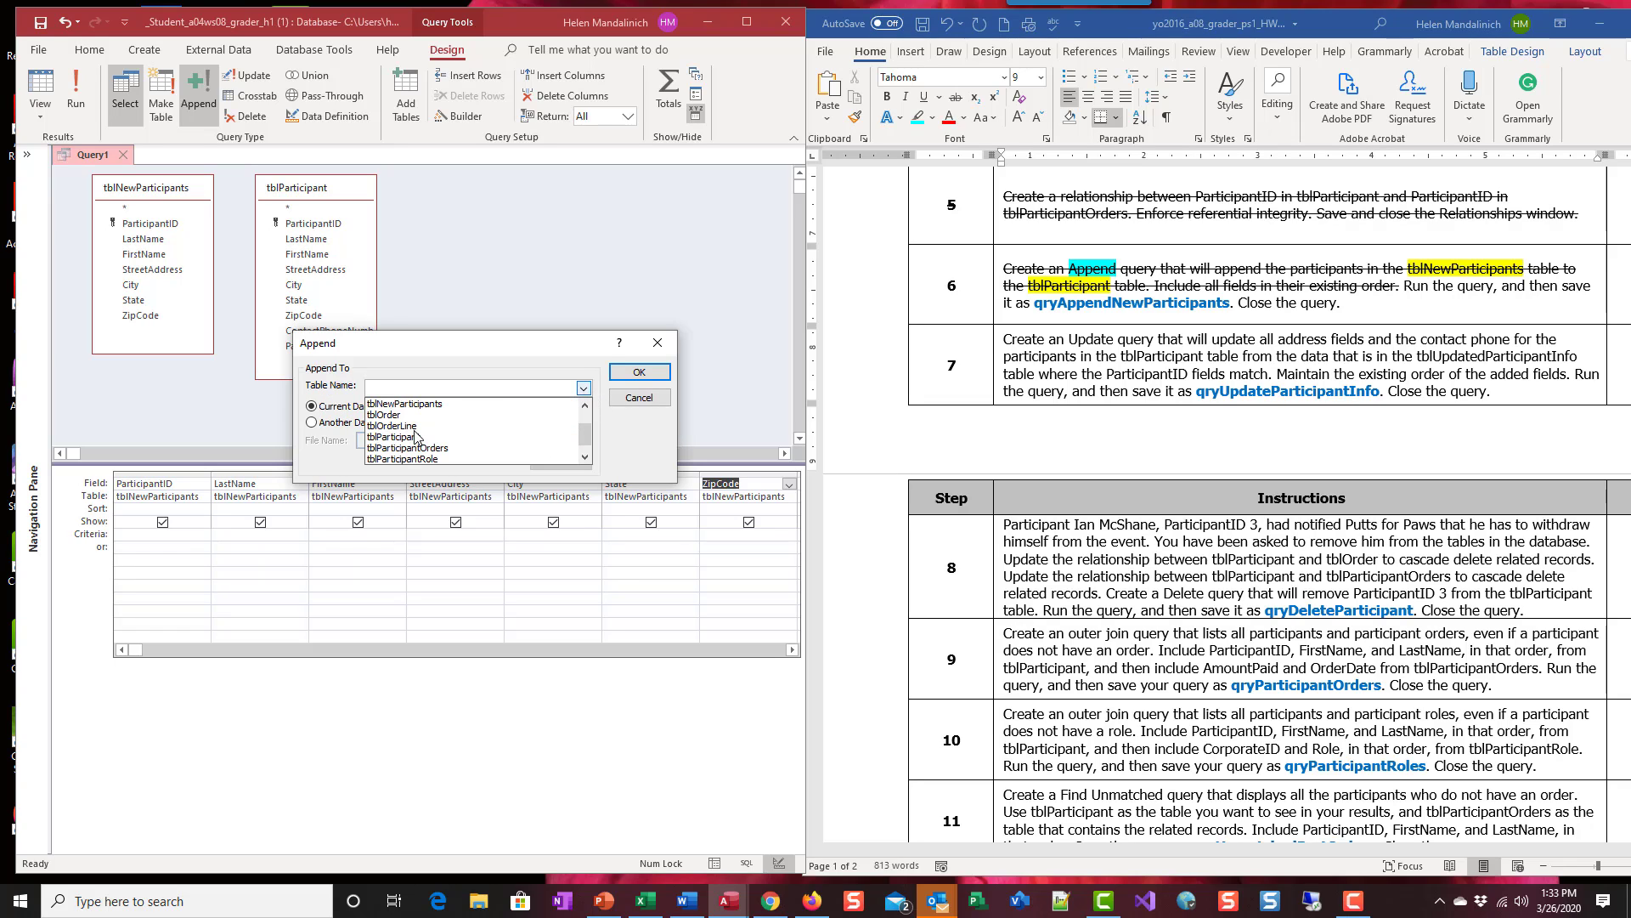
left_click(422, 438)
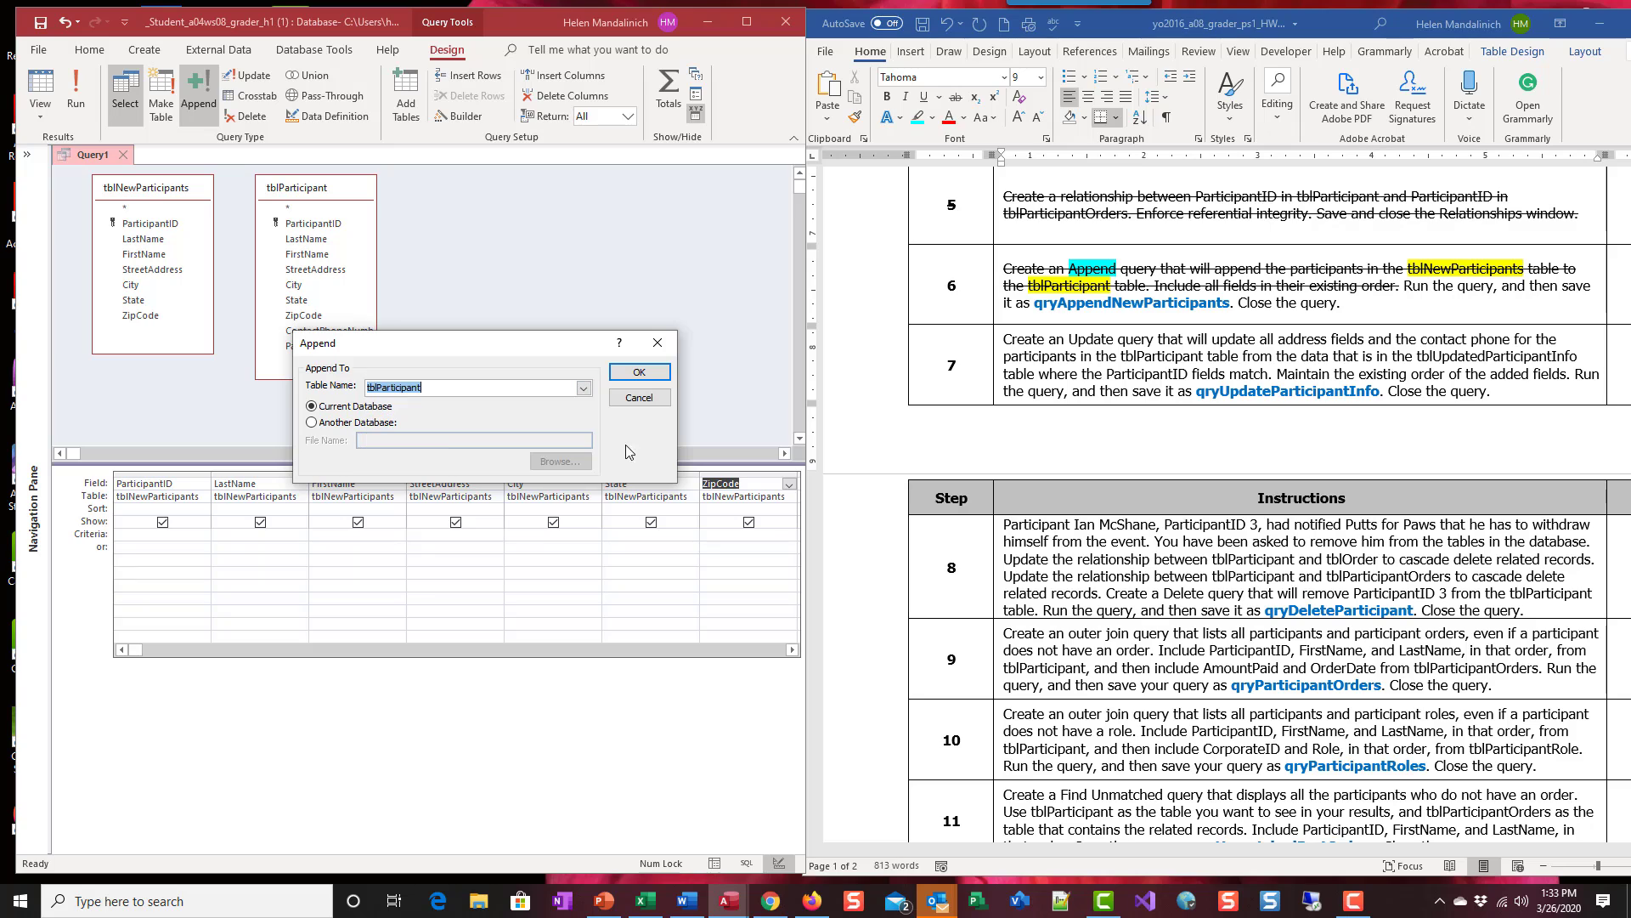
left_click(638, 372)
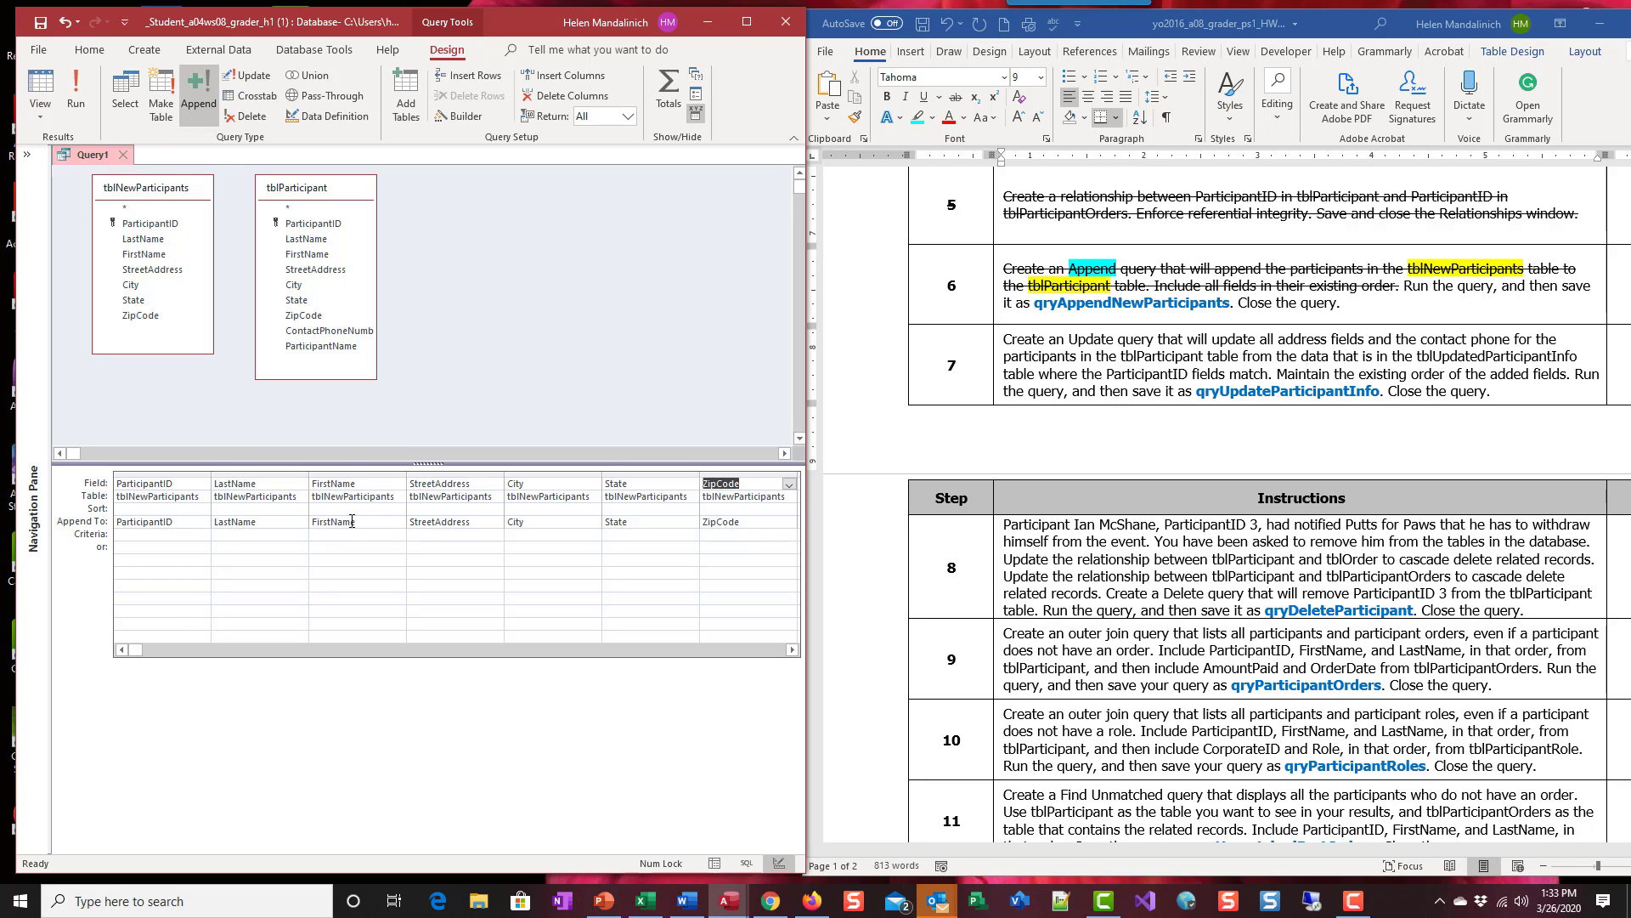
left_click(375, 521)
left_click(169, 255)
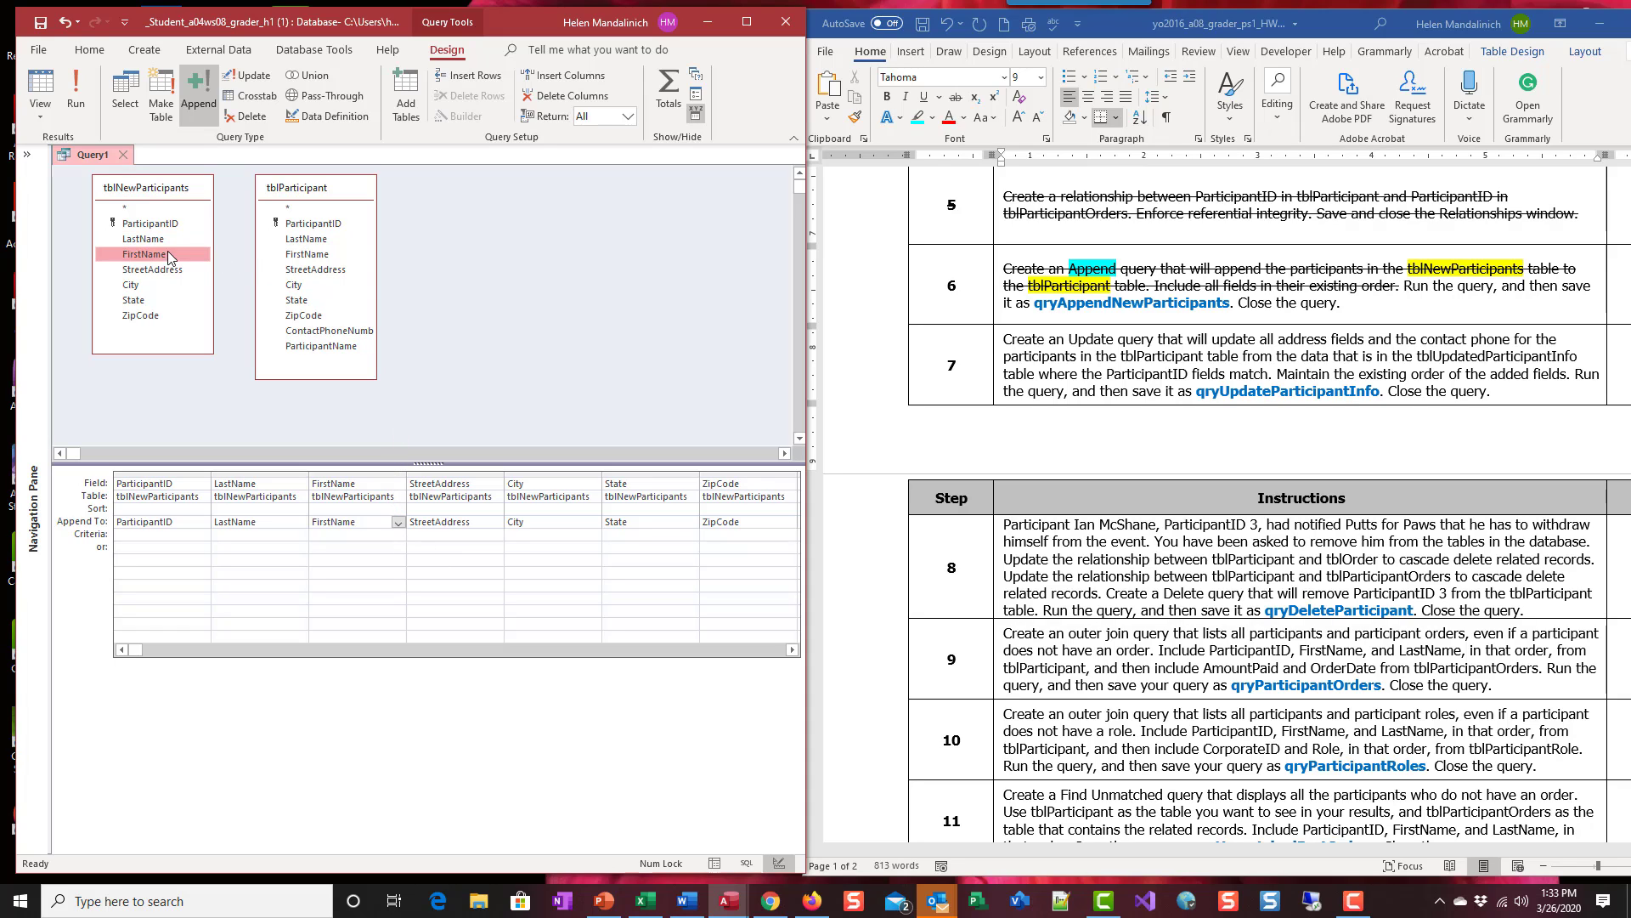
left_click(310, 255)
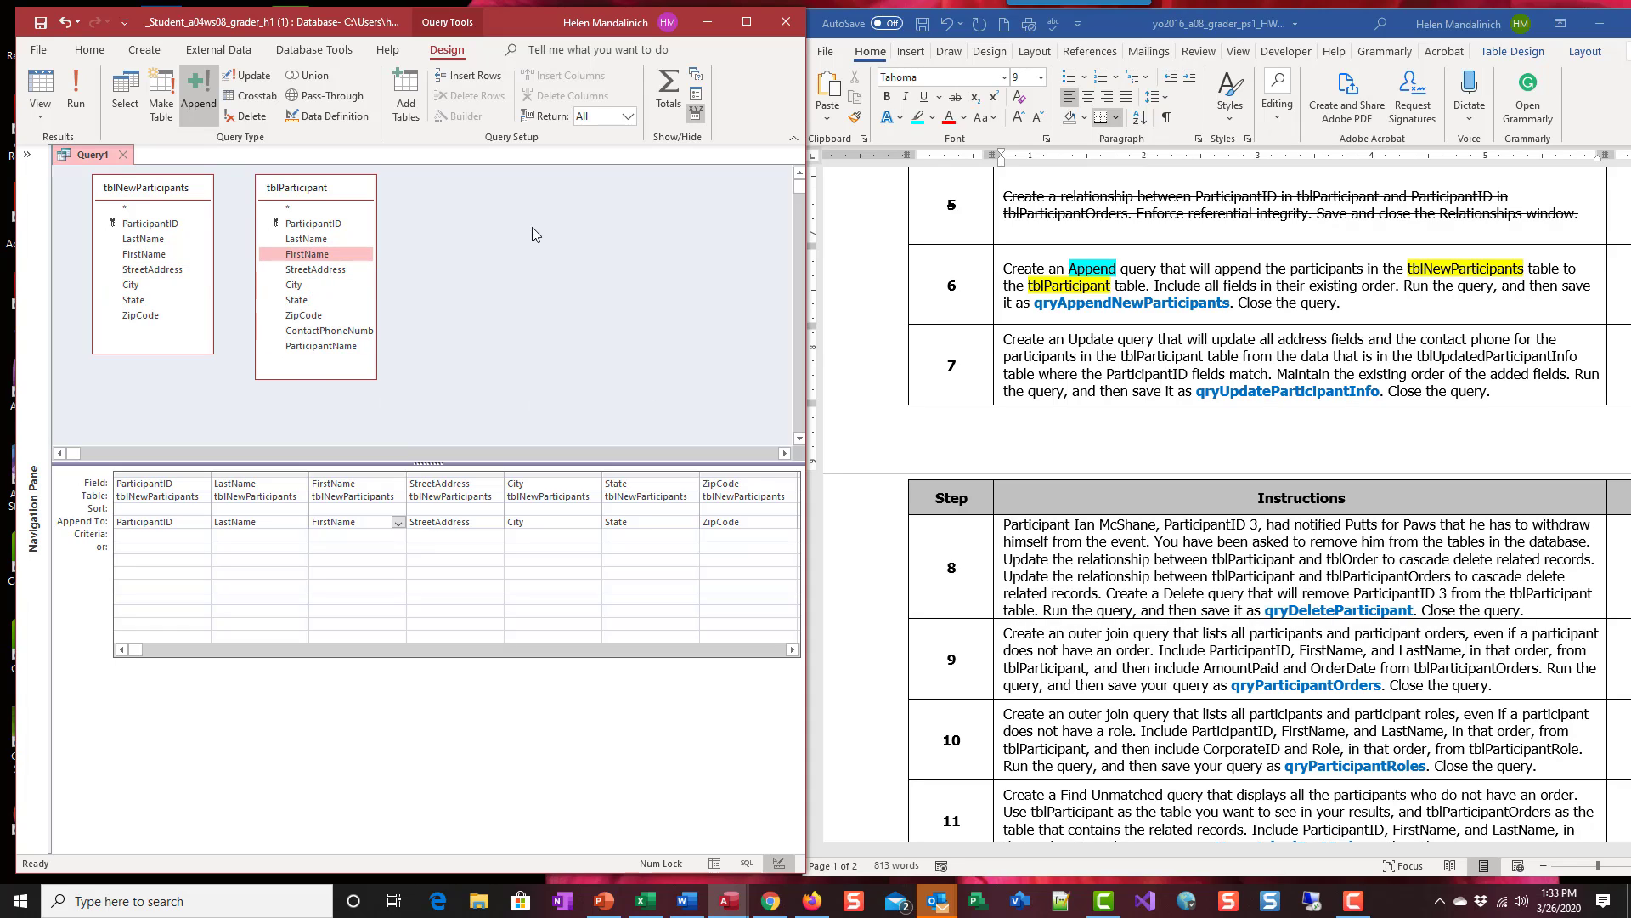
left_click(76, 94)
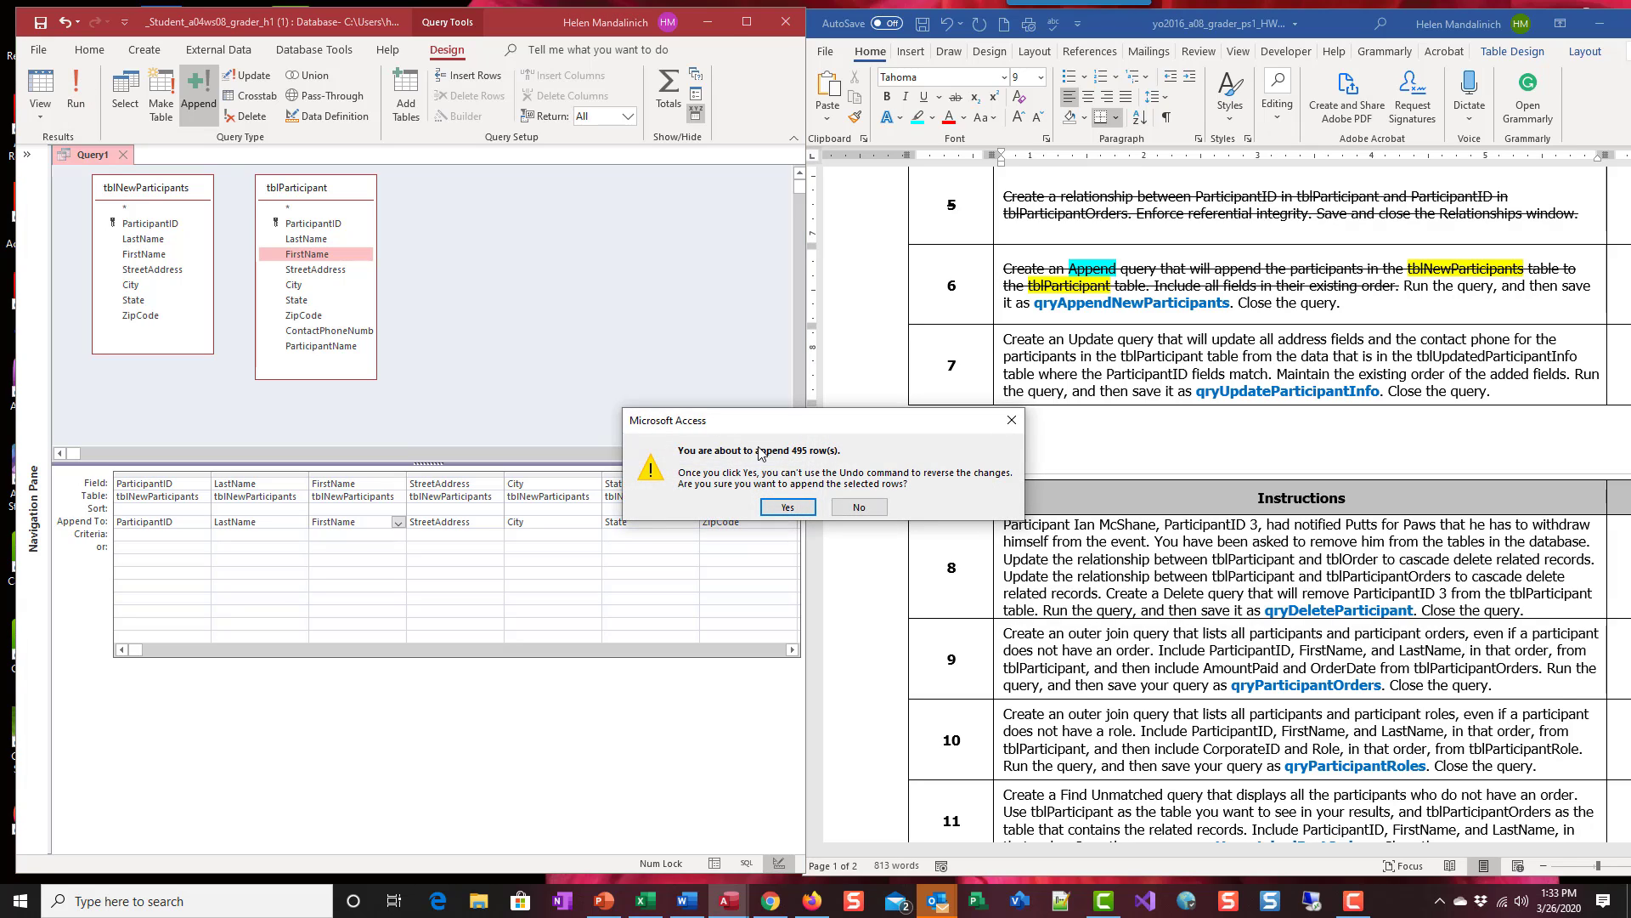
left_click(875, 513)
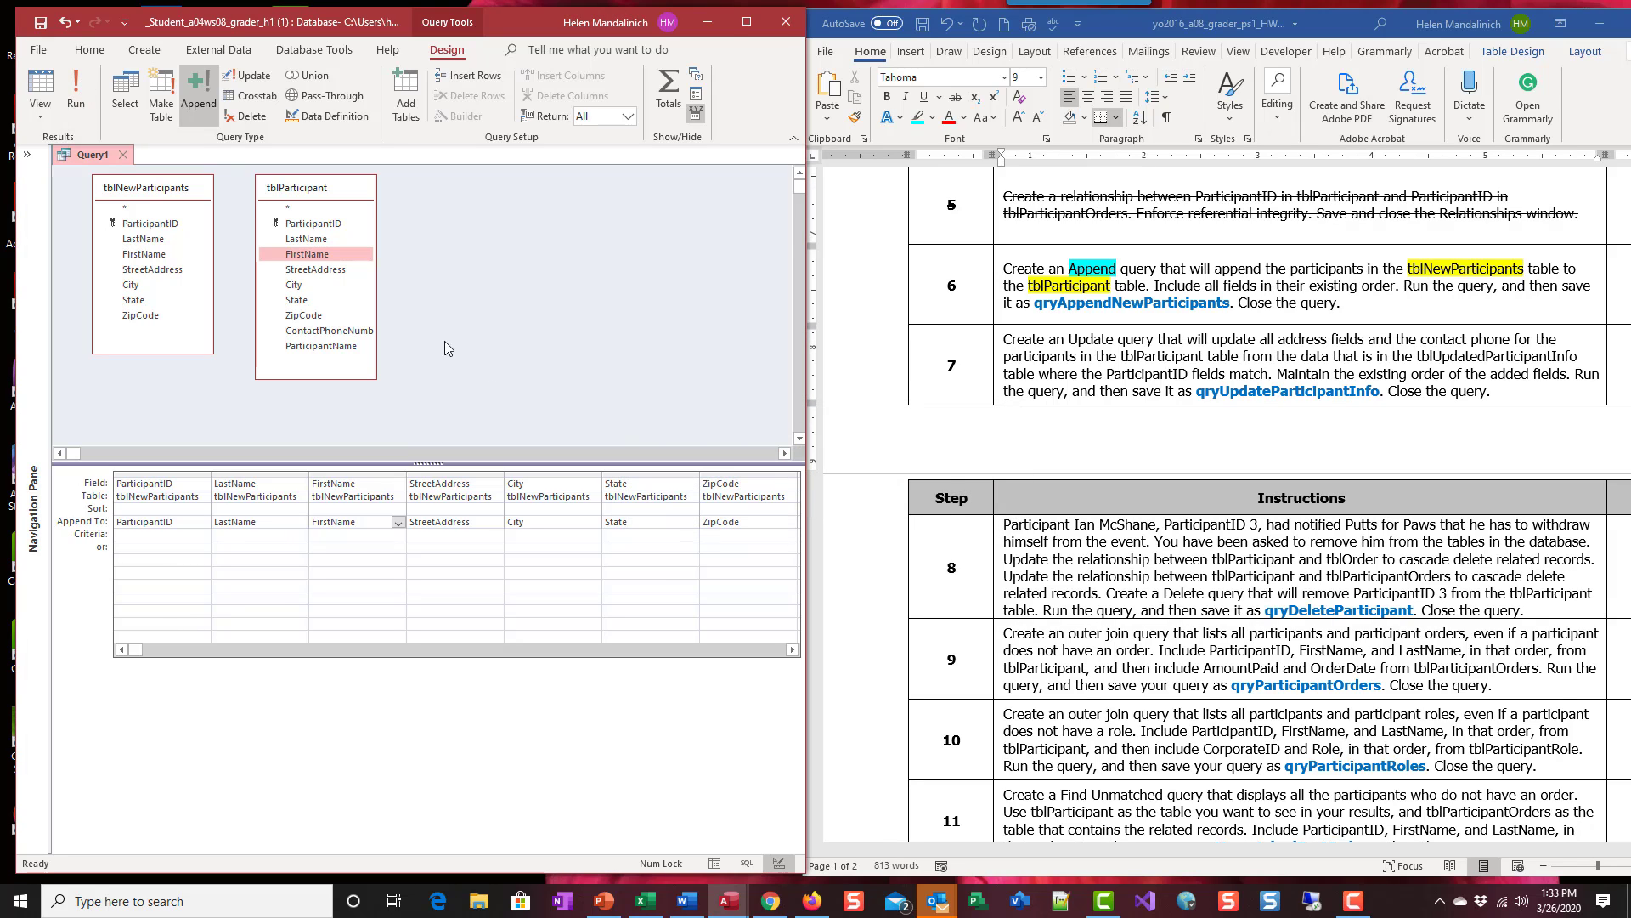
Remove tblParticipant from the query's source tables, and run the append query with the append confirmed.
right_click(308, 195)
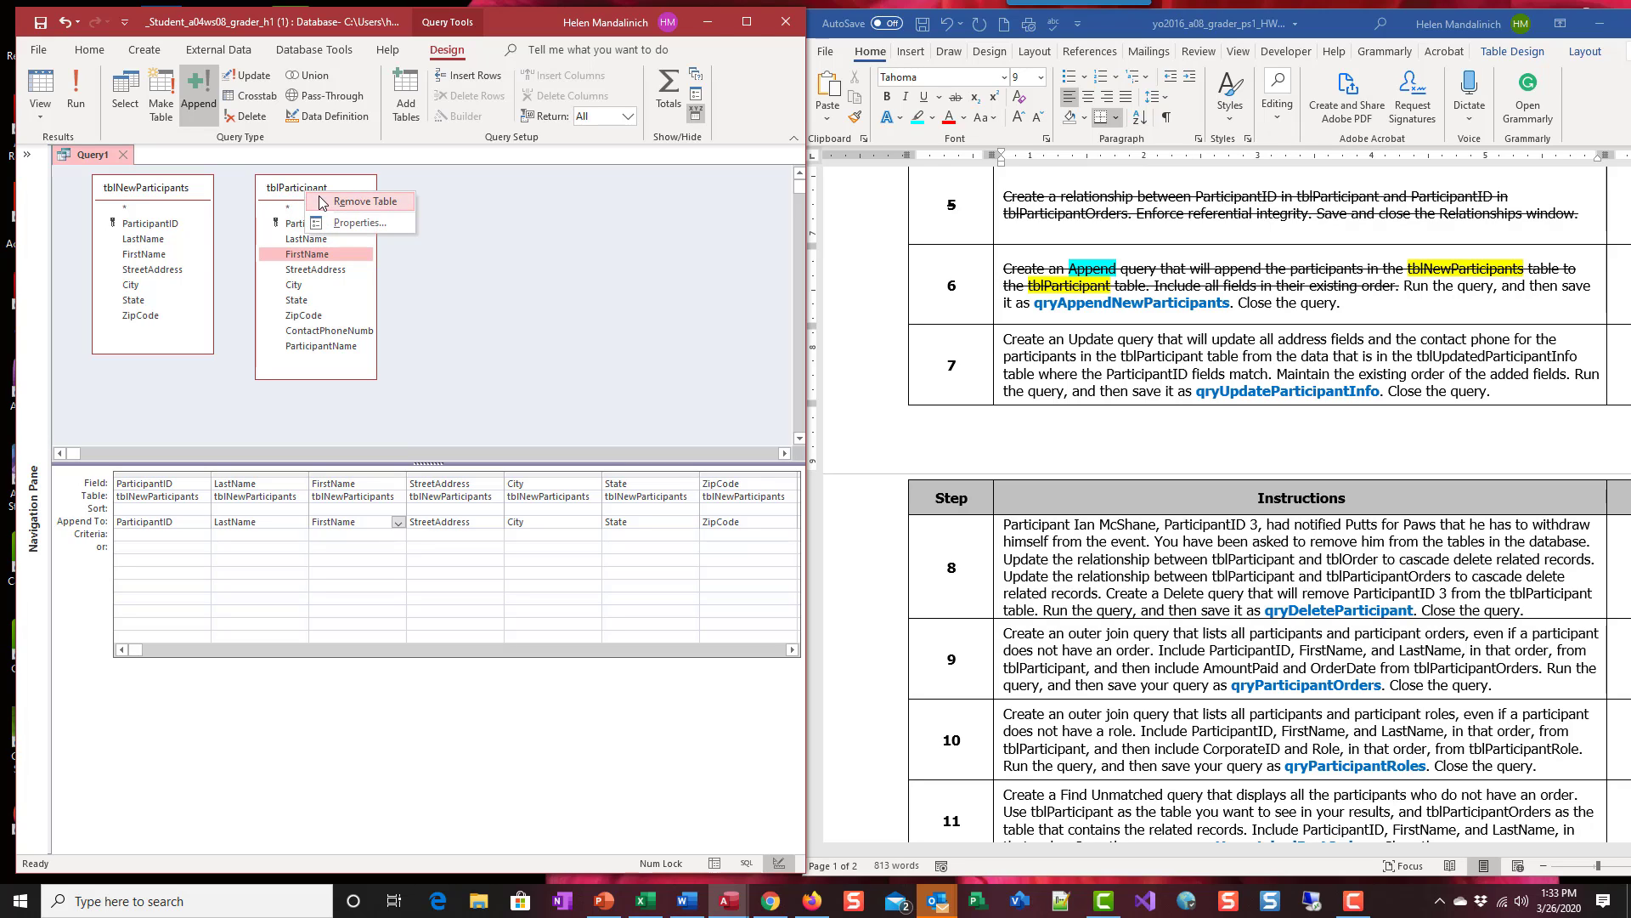
left_click(328, 204)
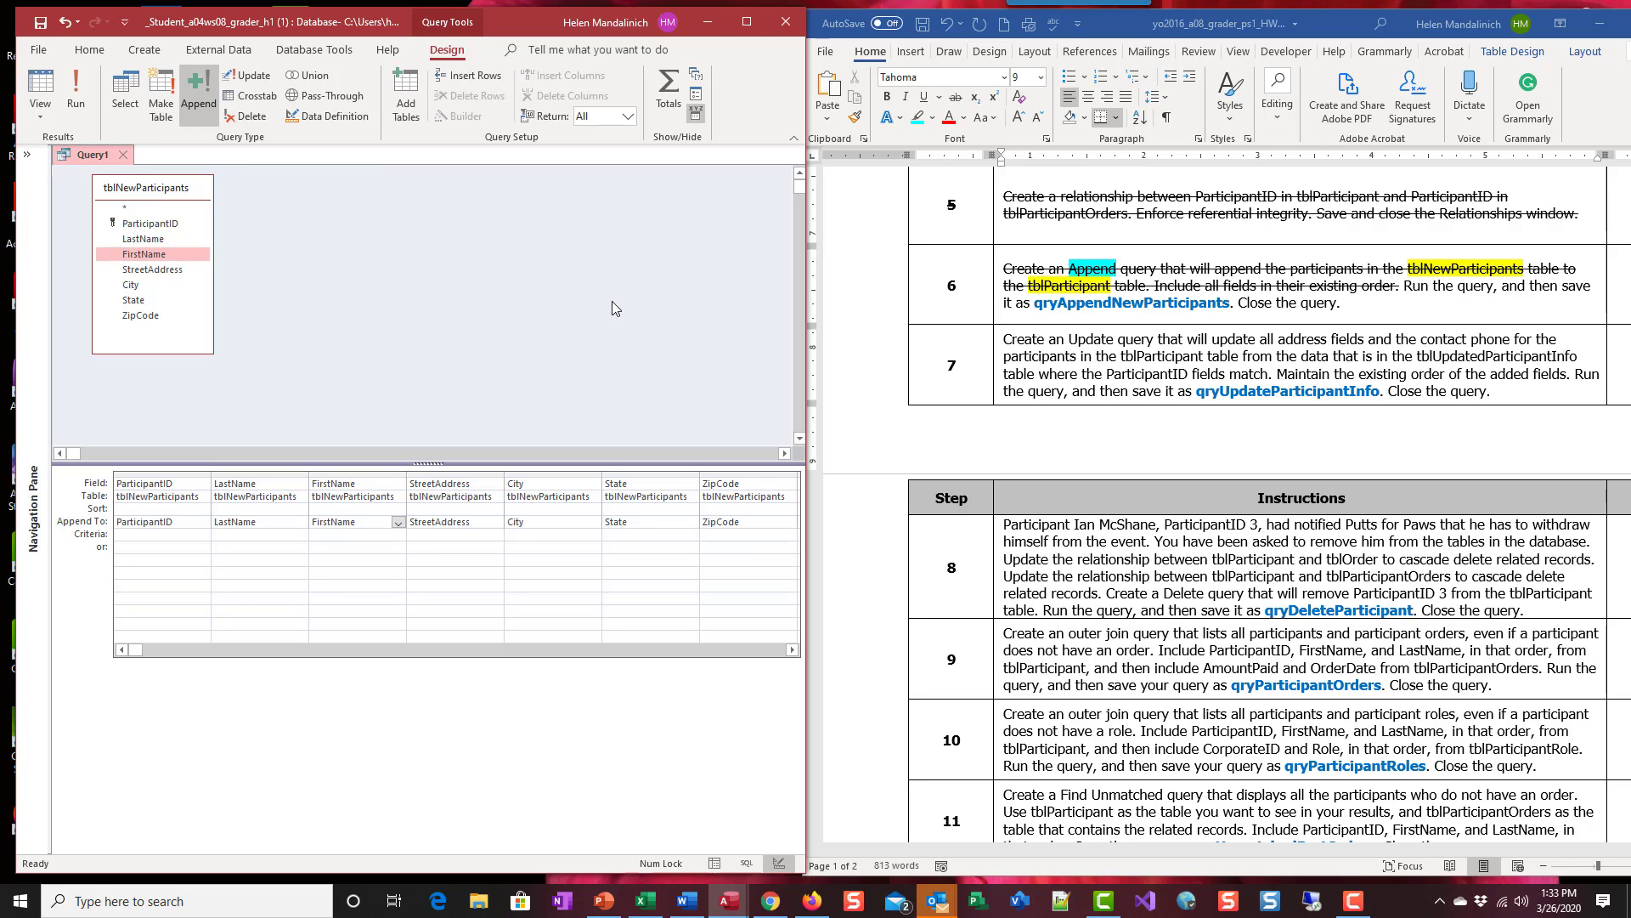
left_click(75, 97)
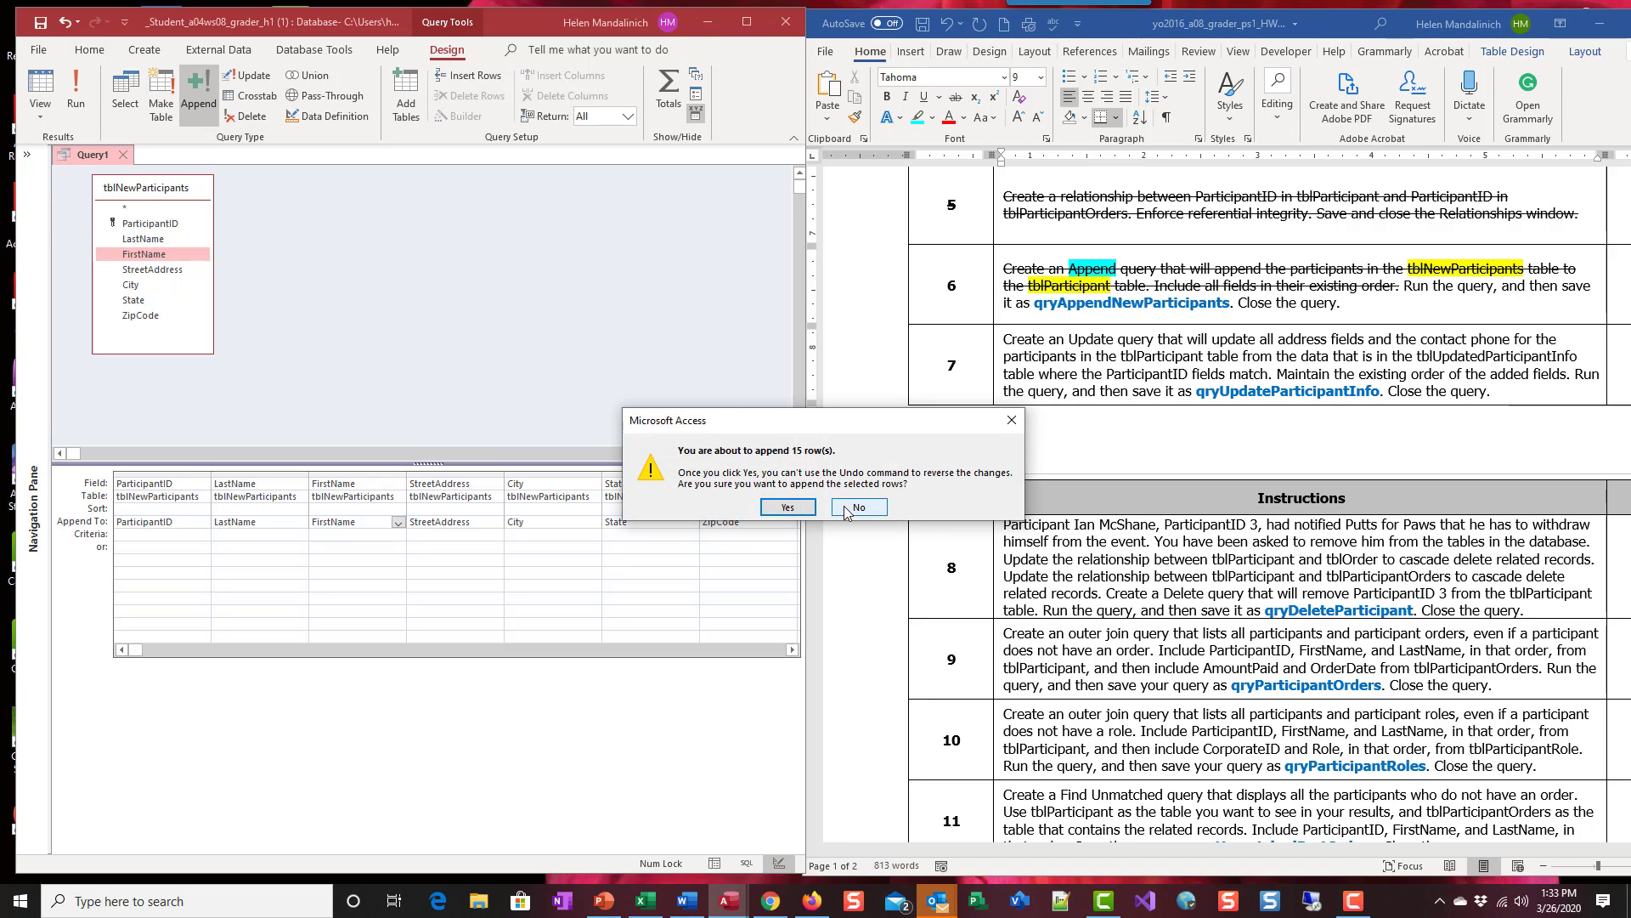
left_click(788, 507)
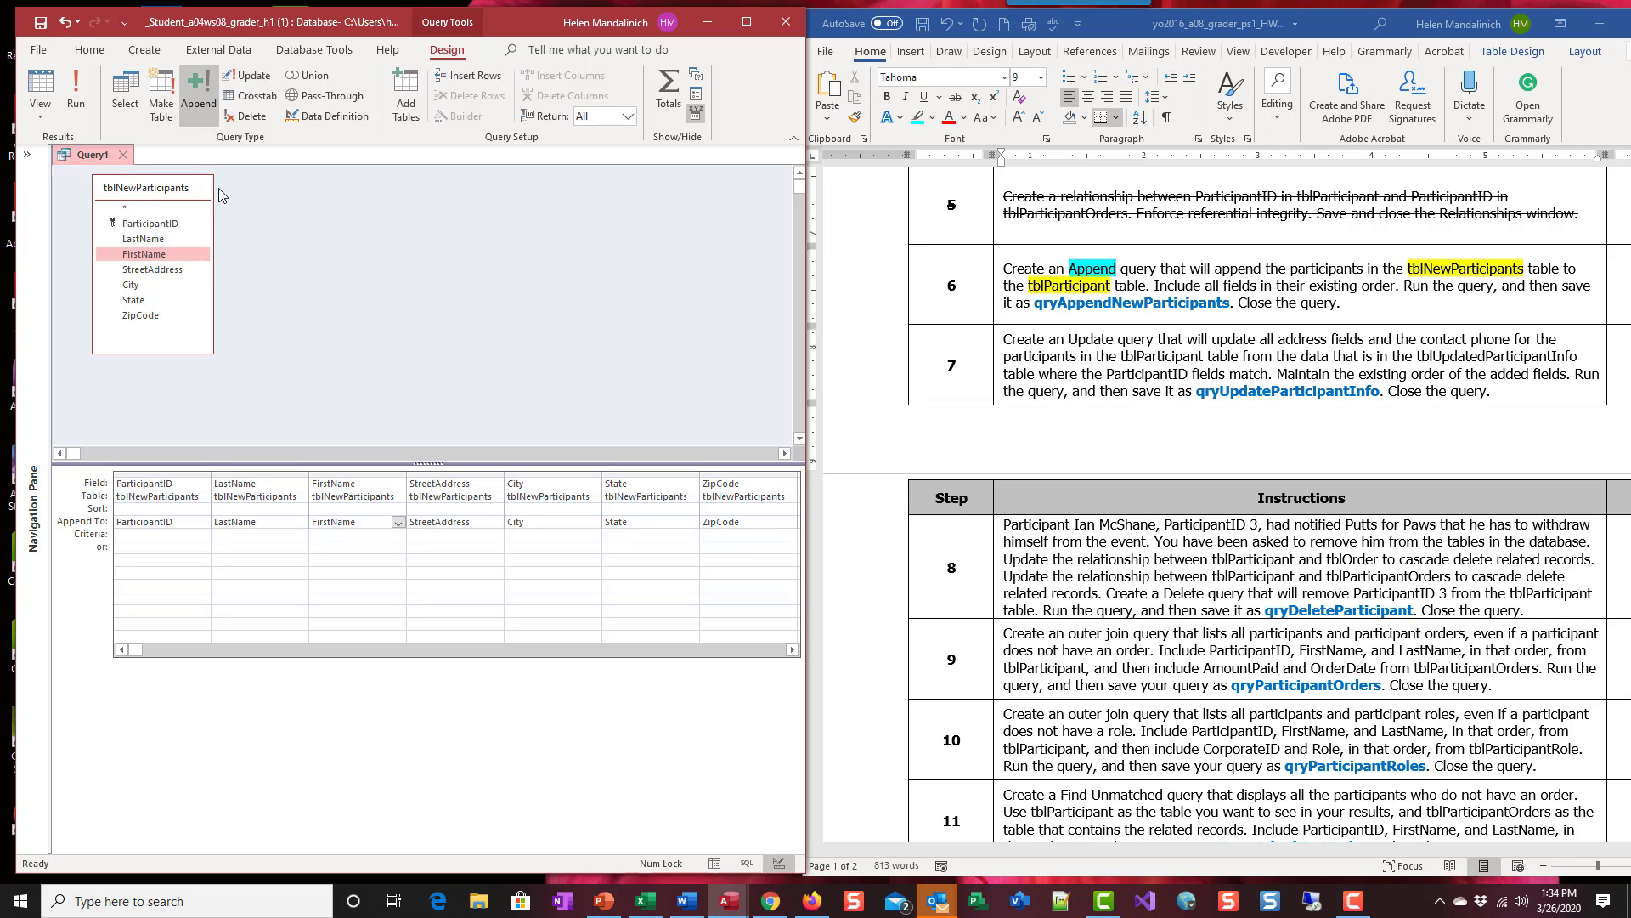
left_click(85, 79)
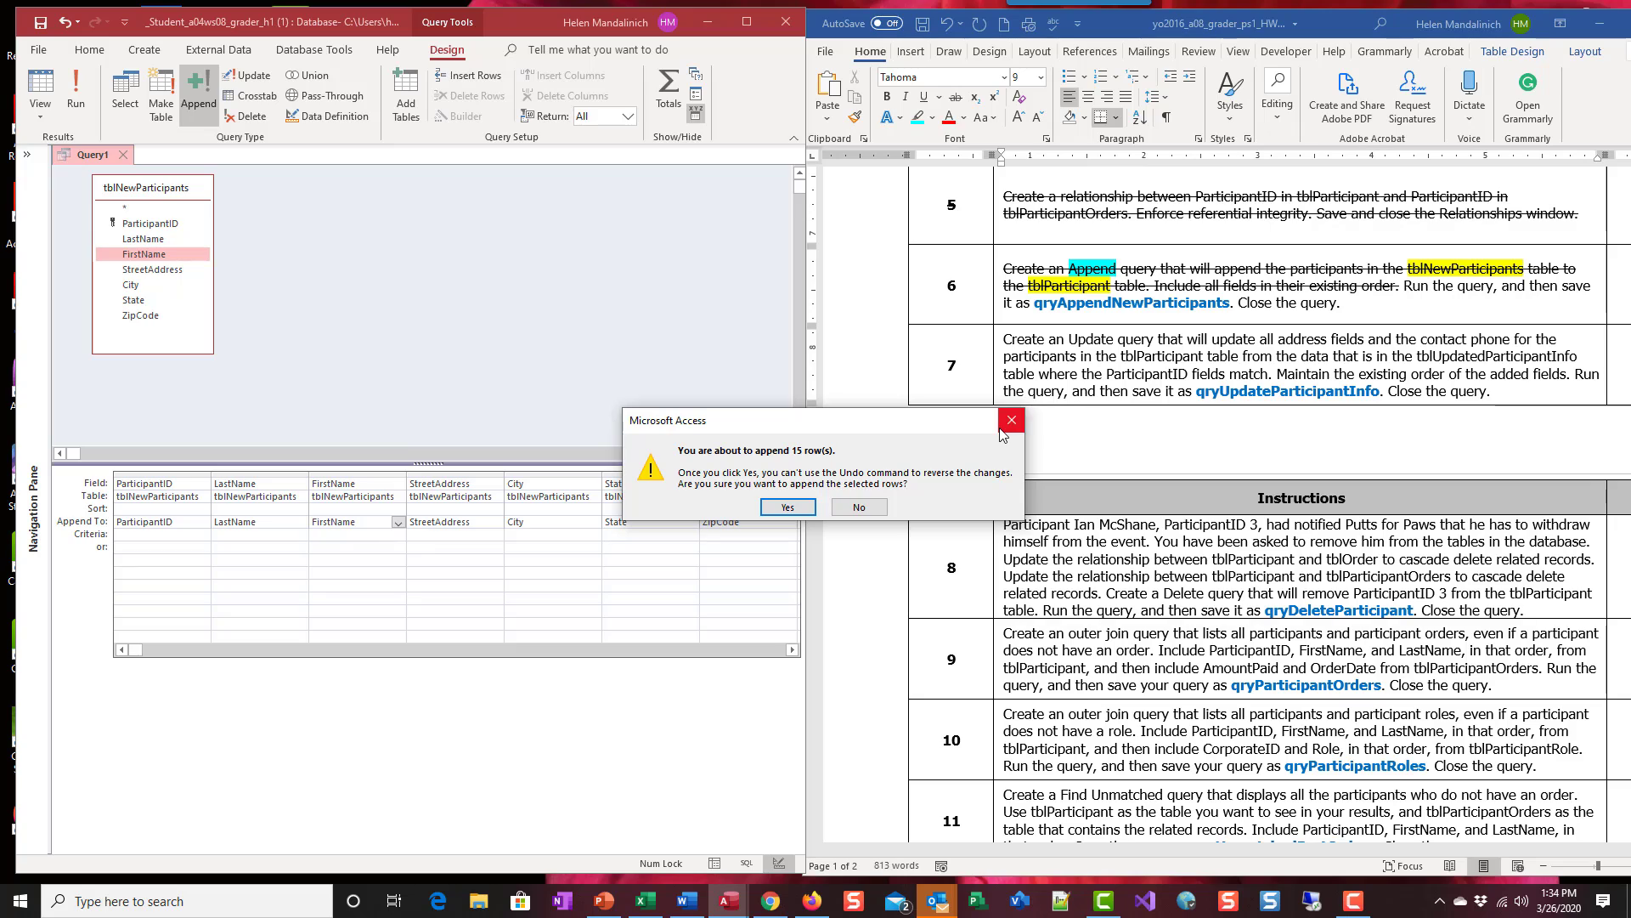
key("Return")
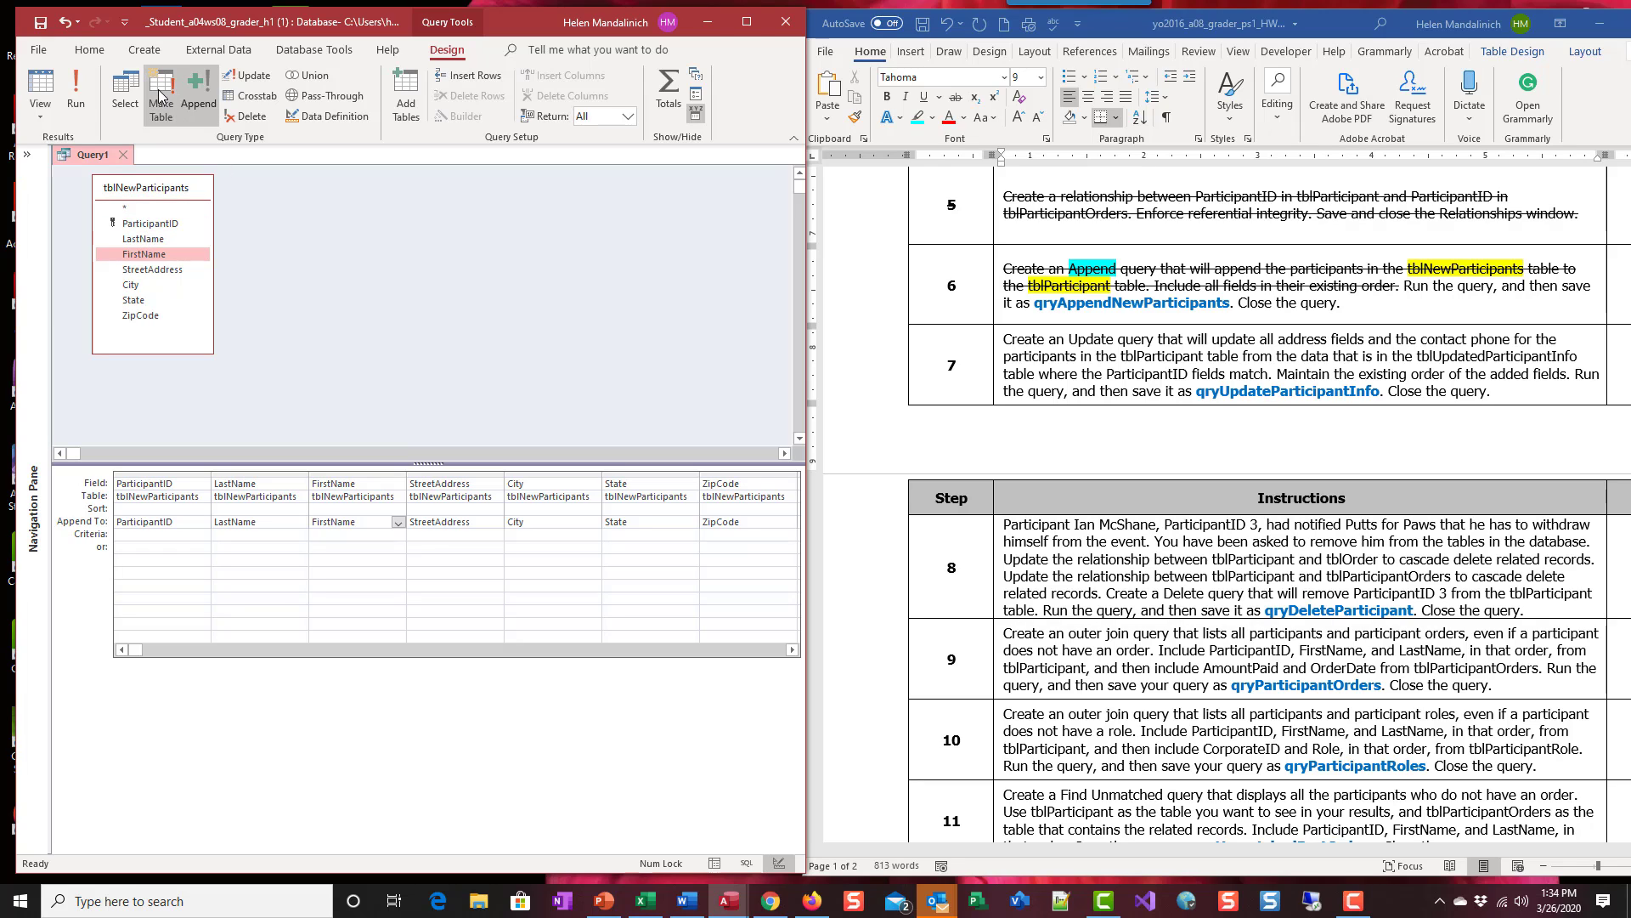
left_click(86, 89)
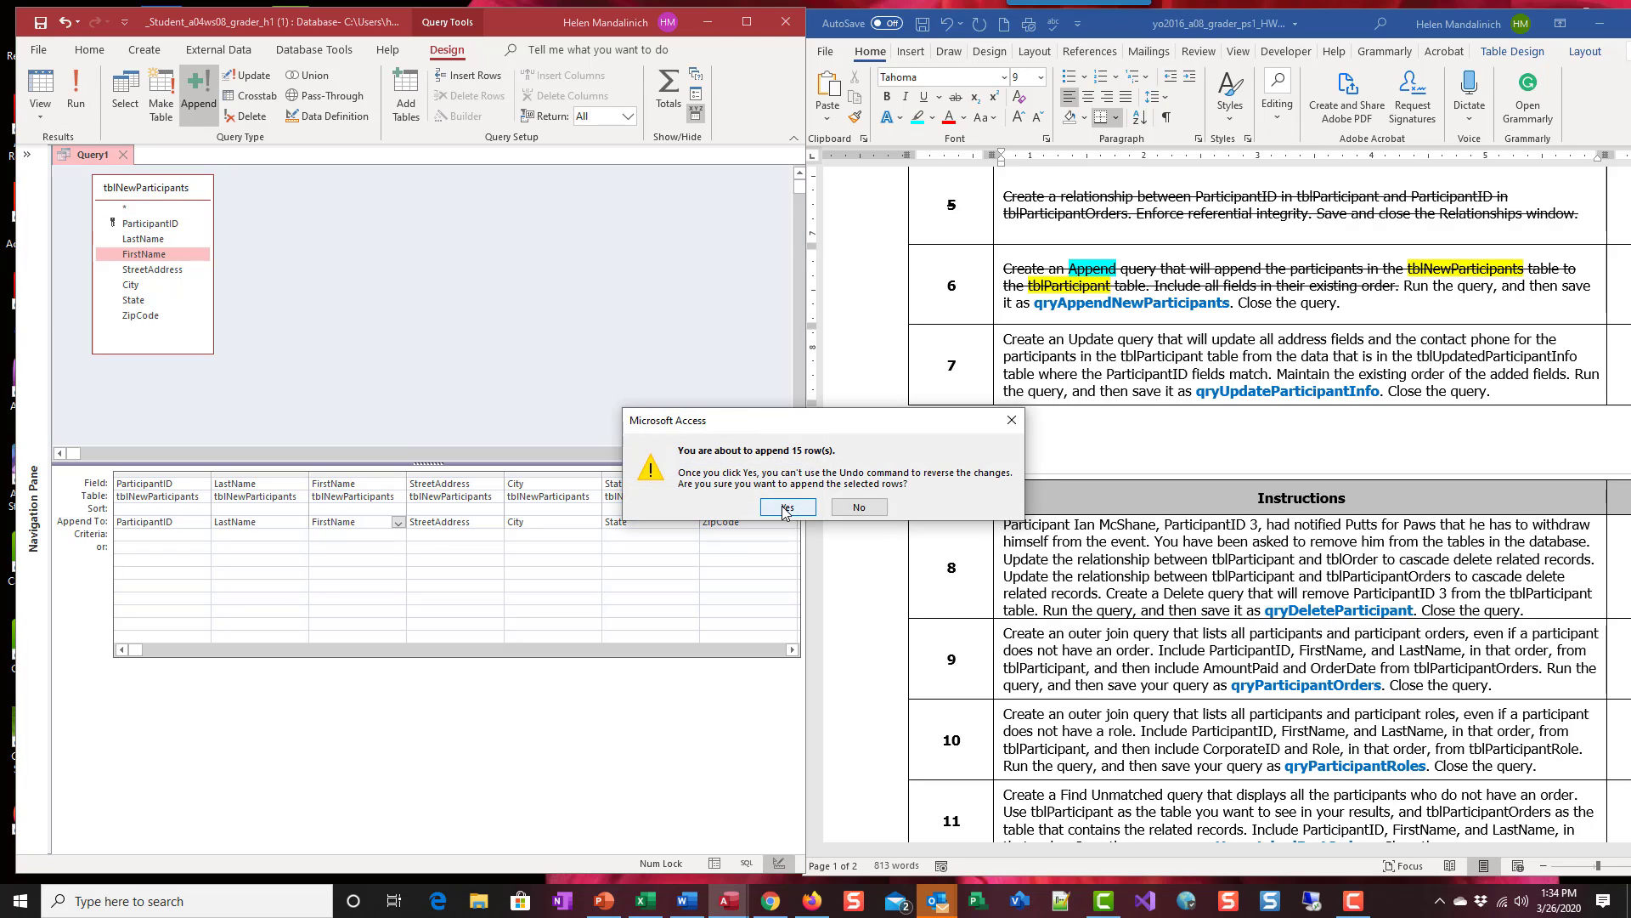
key("Return")
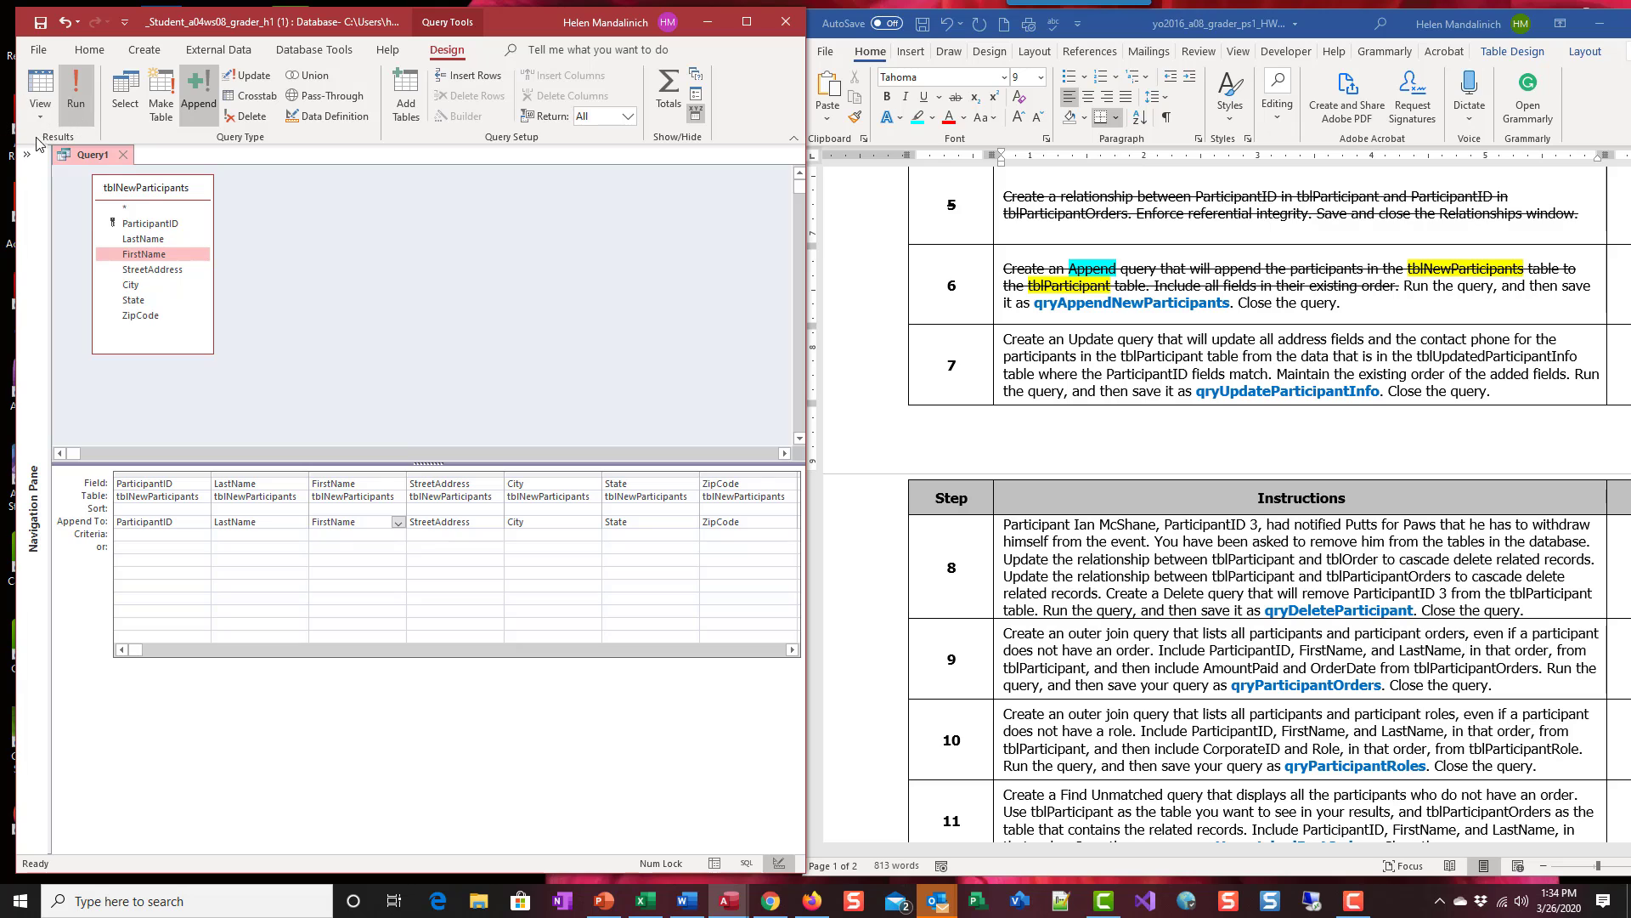
Open tblParticipant from the Navigation Pane, check the records at its end, and close the table.
left_click(26, 153)
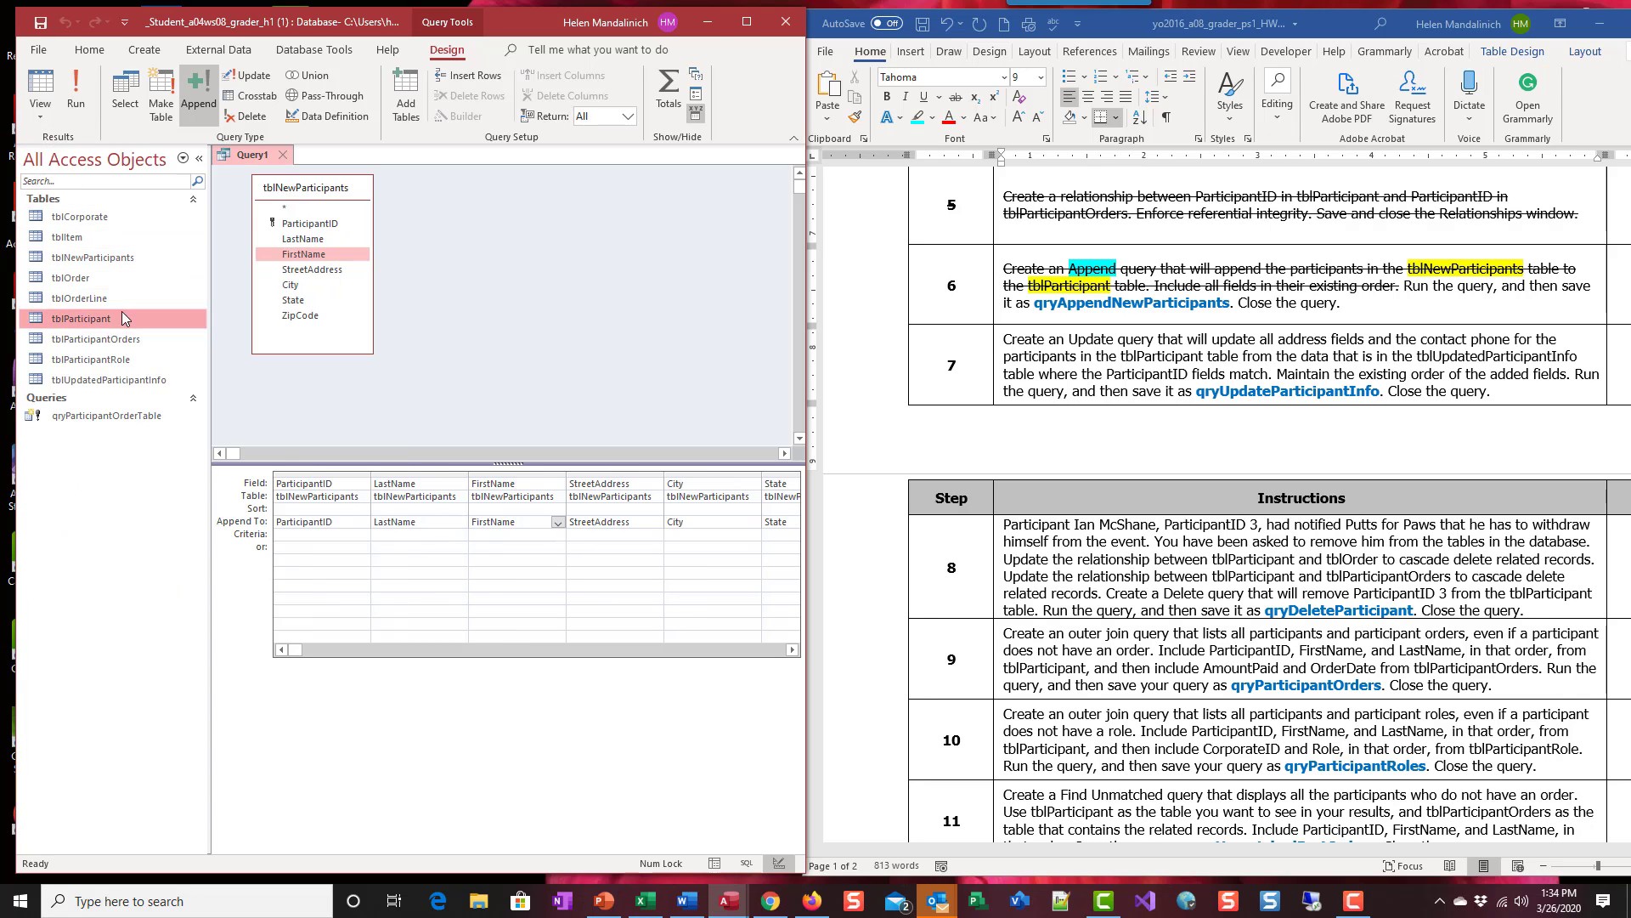
double_click(85, 320)
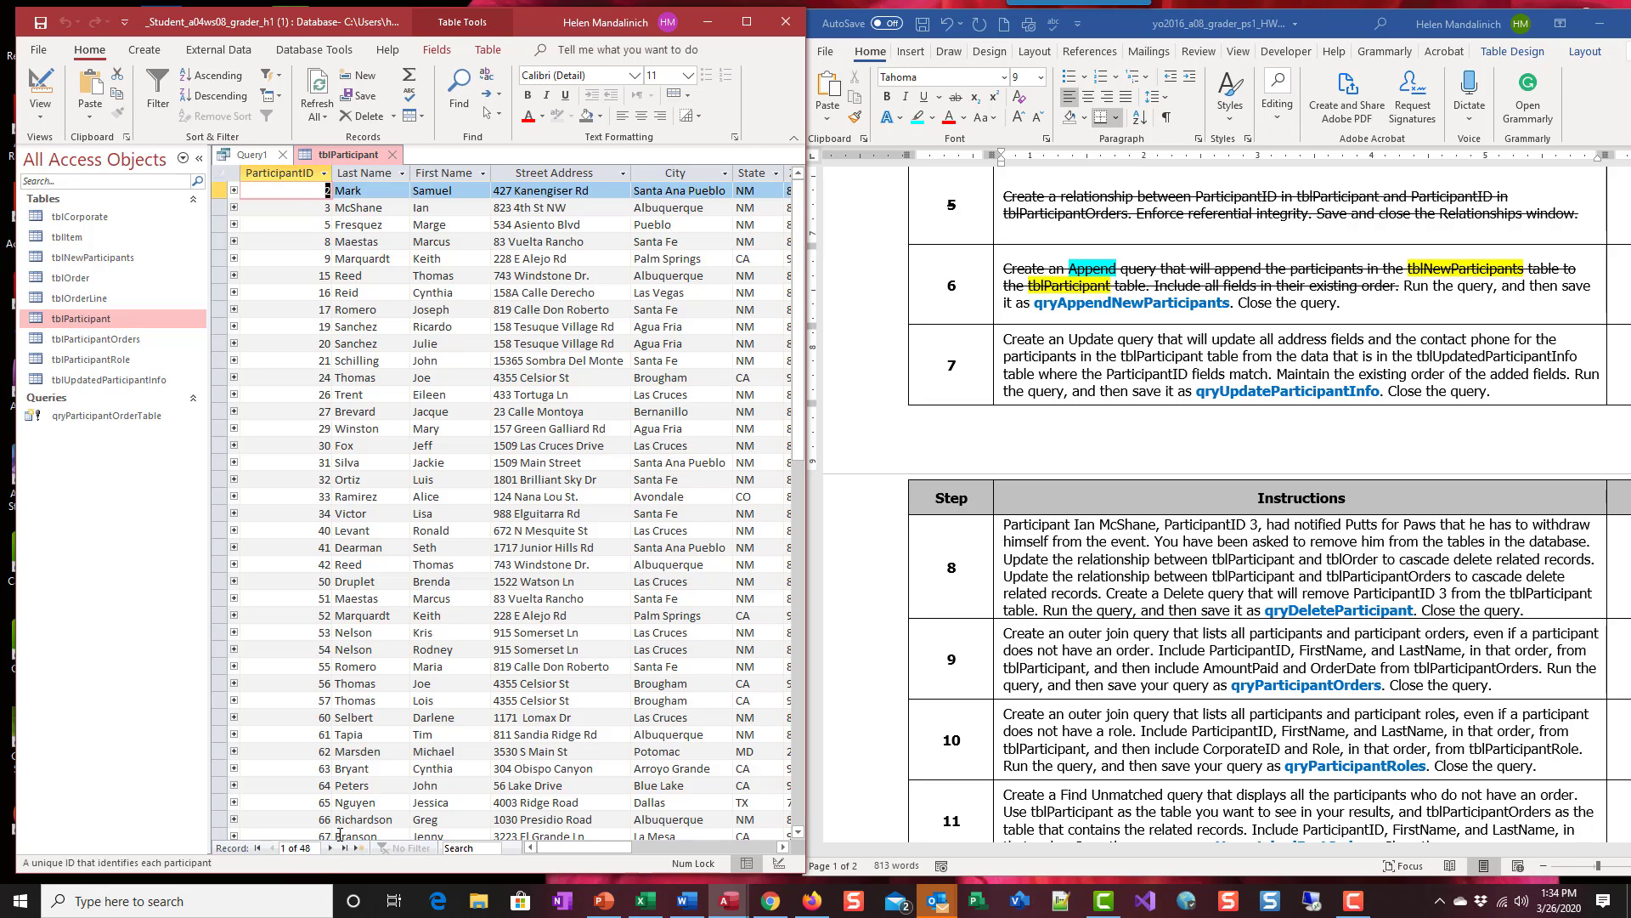
left_click_drag(790, 383, 837, 552)
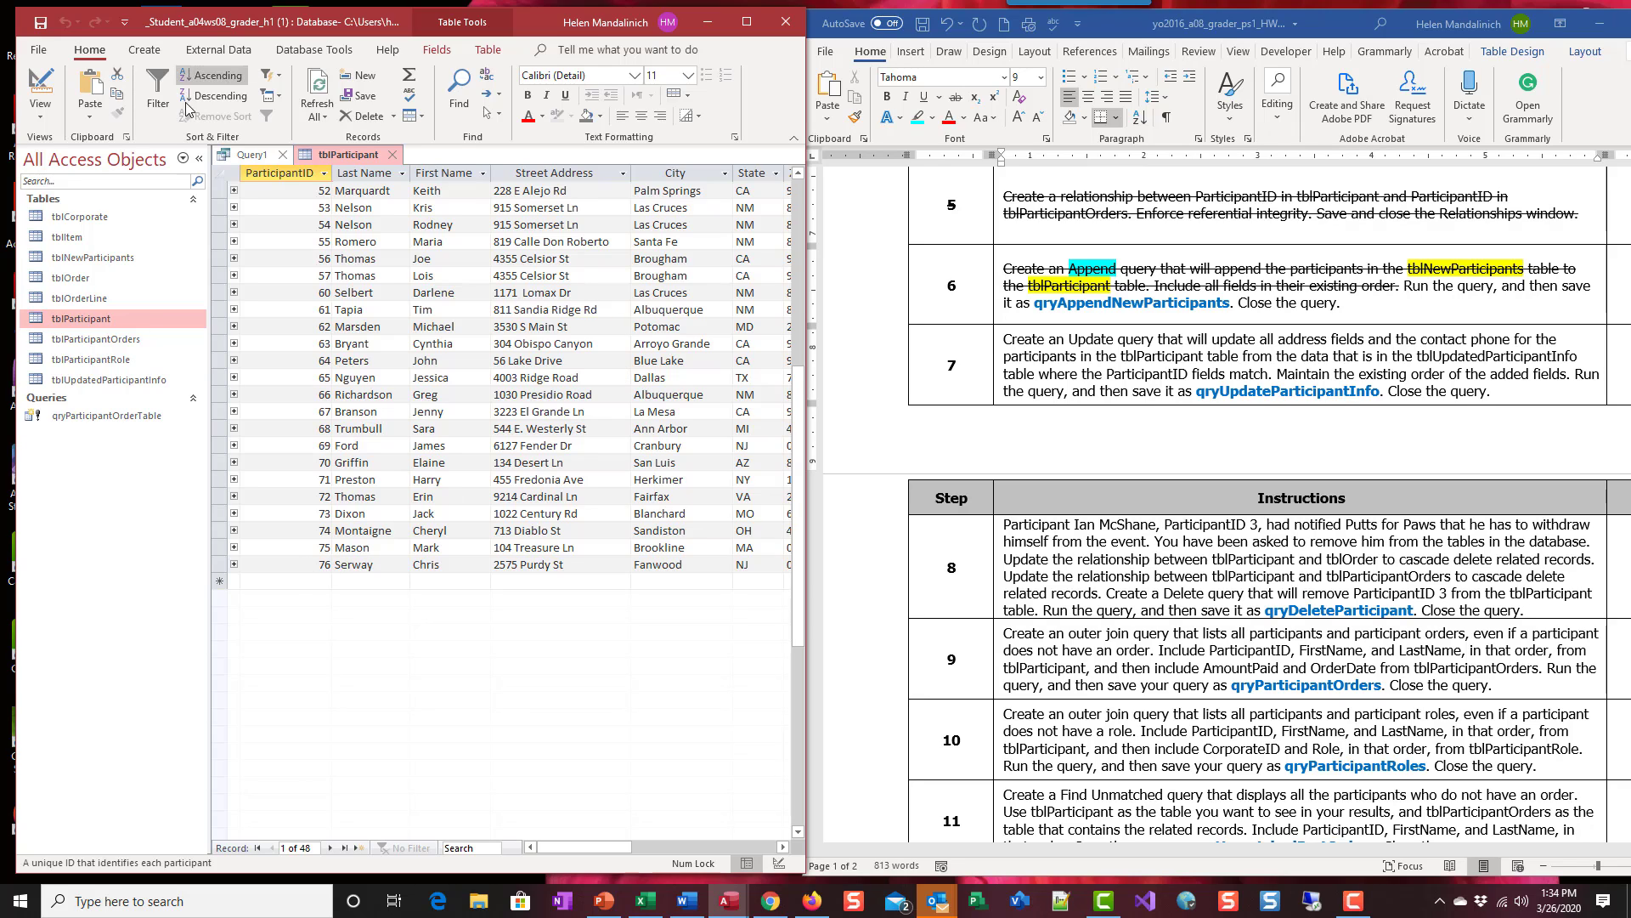
left_click(393, 155)
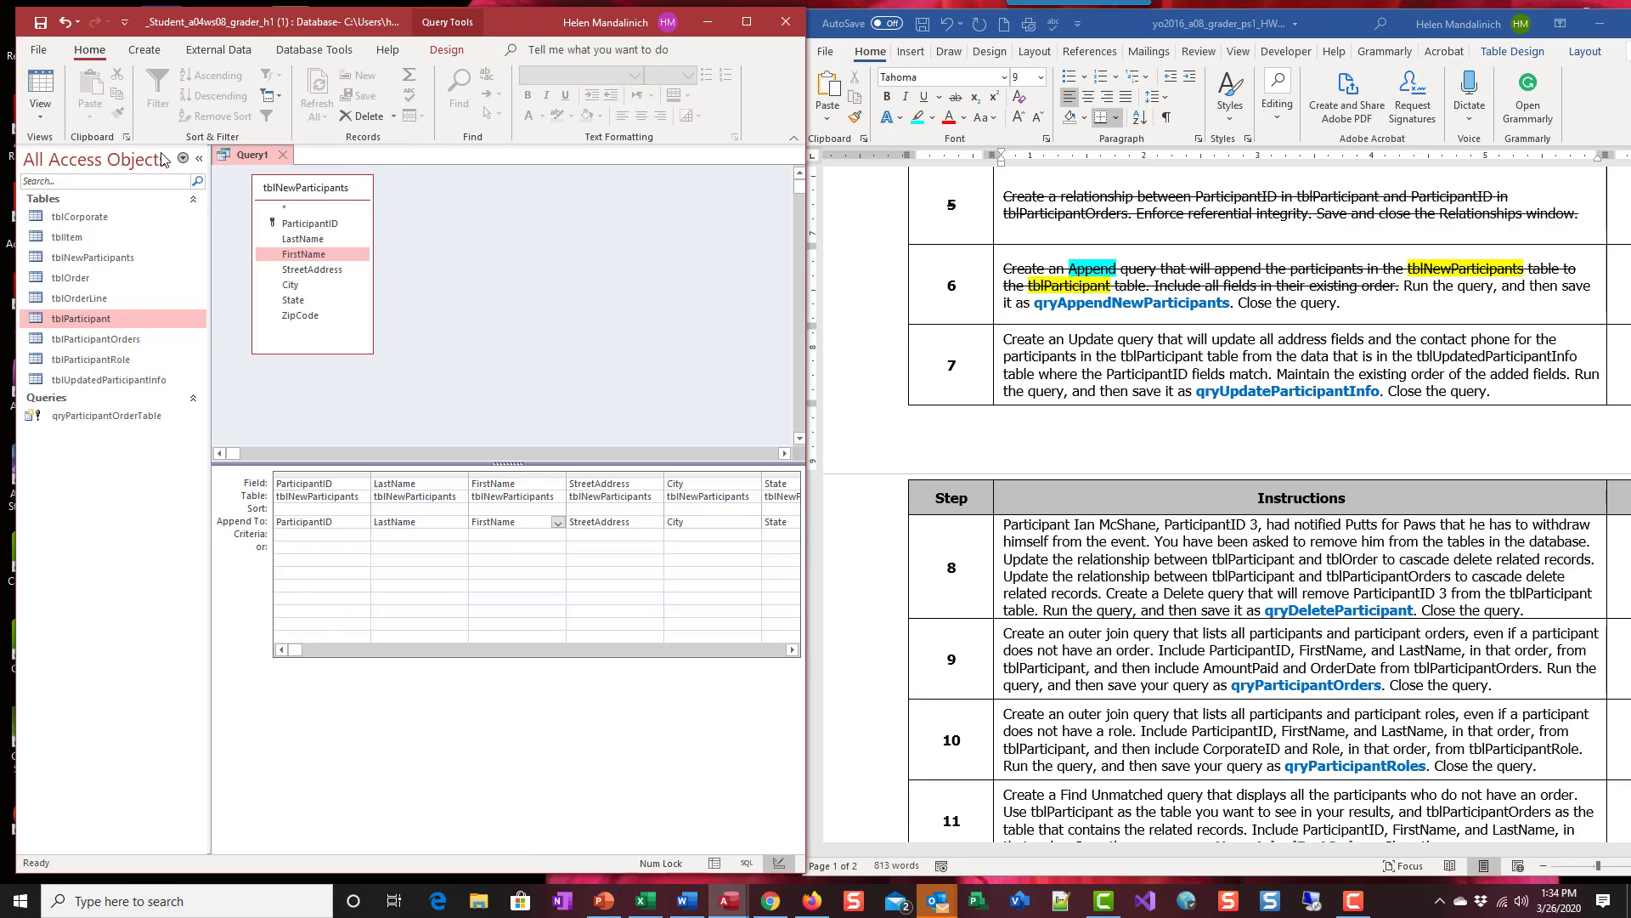
Save the query as qryAppendNewParticipants and close it.
left_click(40, 22)
type("q")
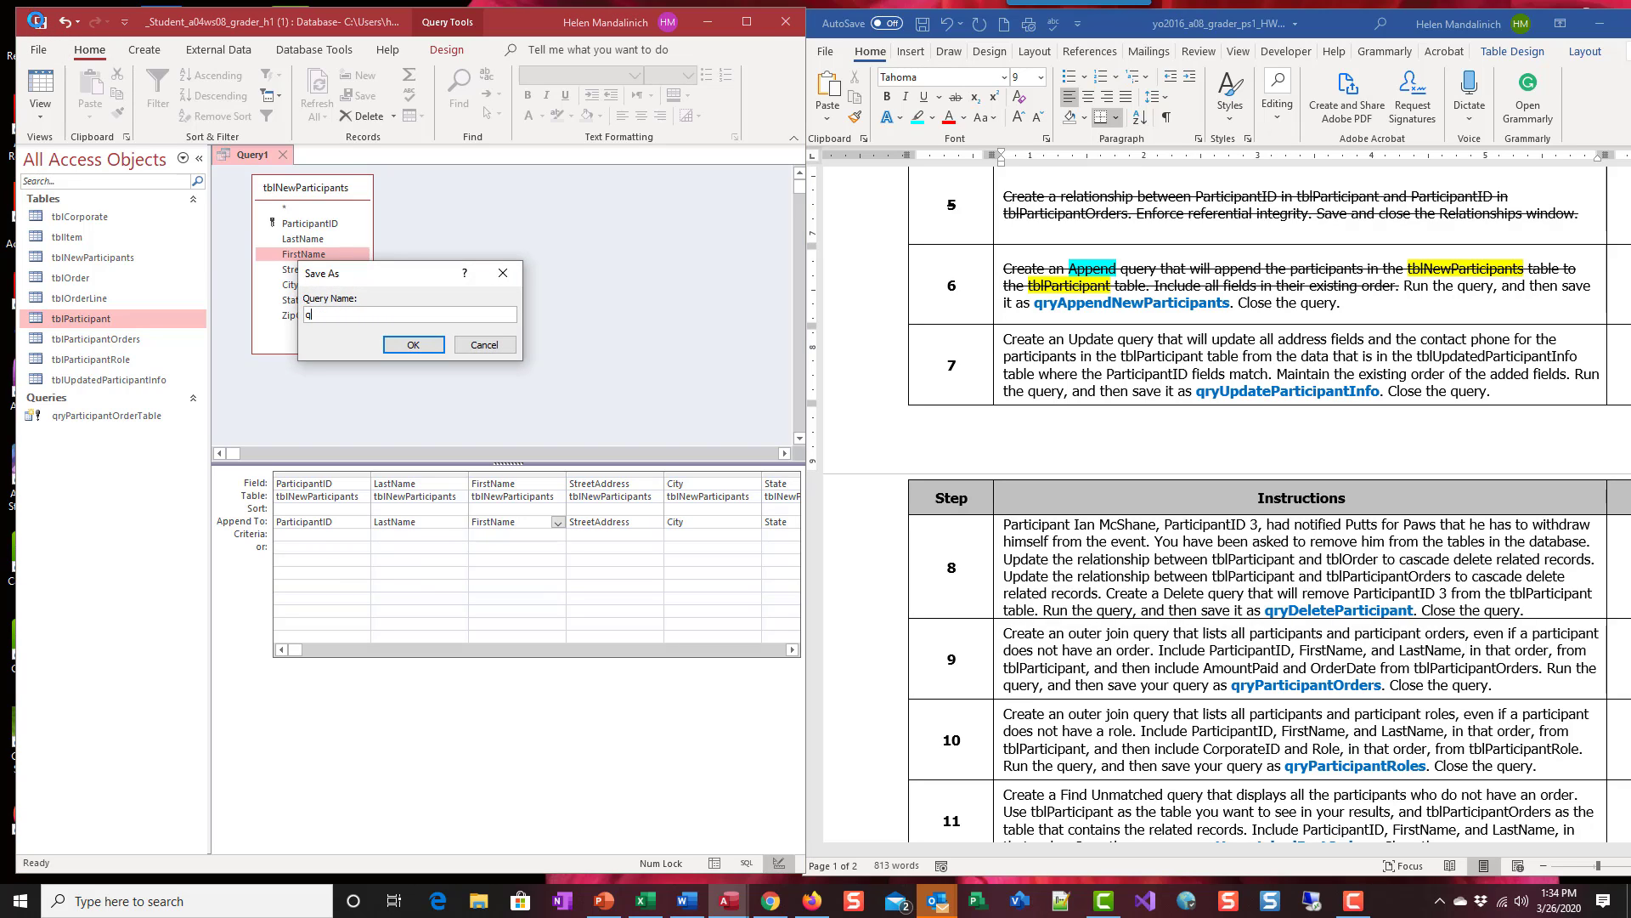
type("ryAppendNewParticipants")
left_click(388, 347)
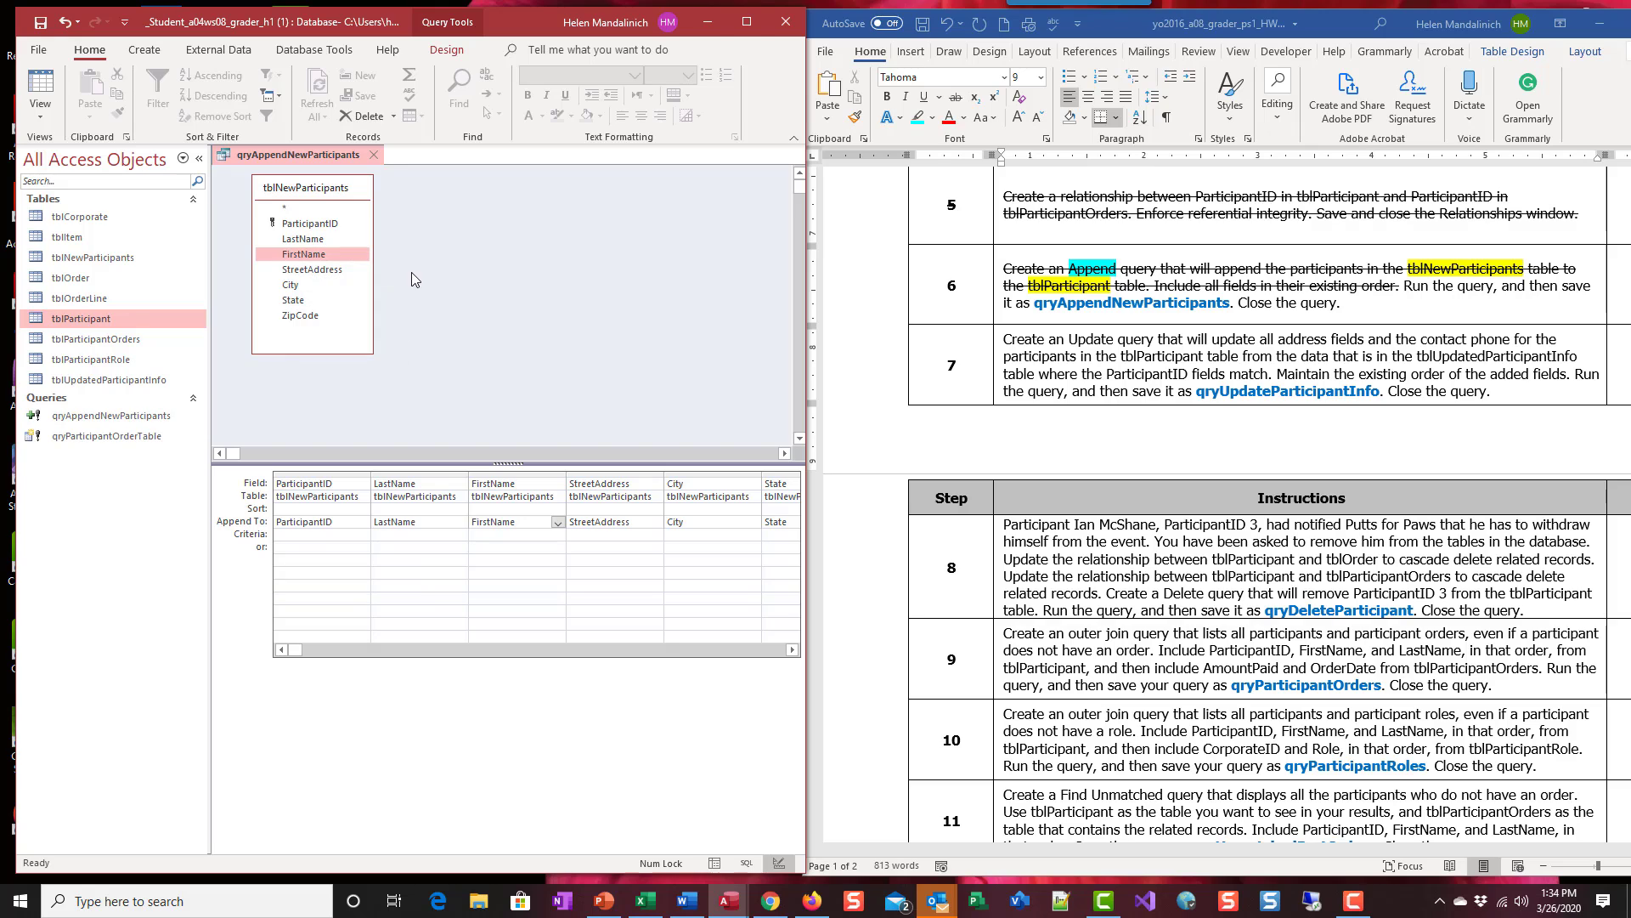
left_click(374, 155)
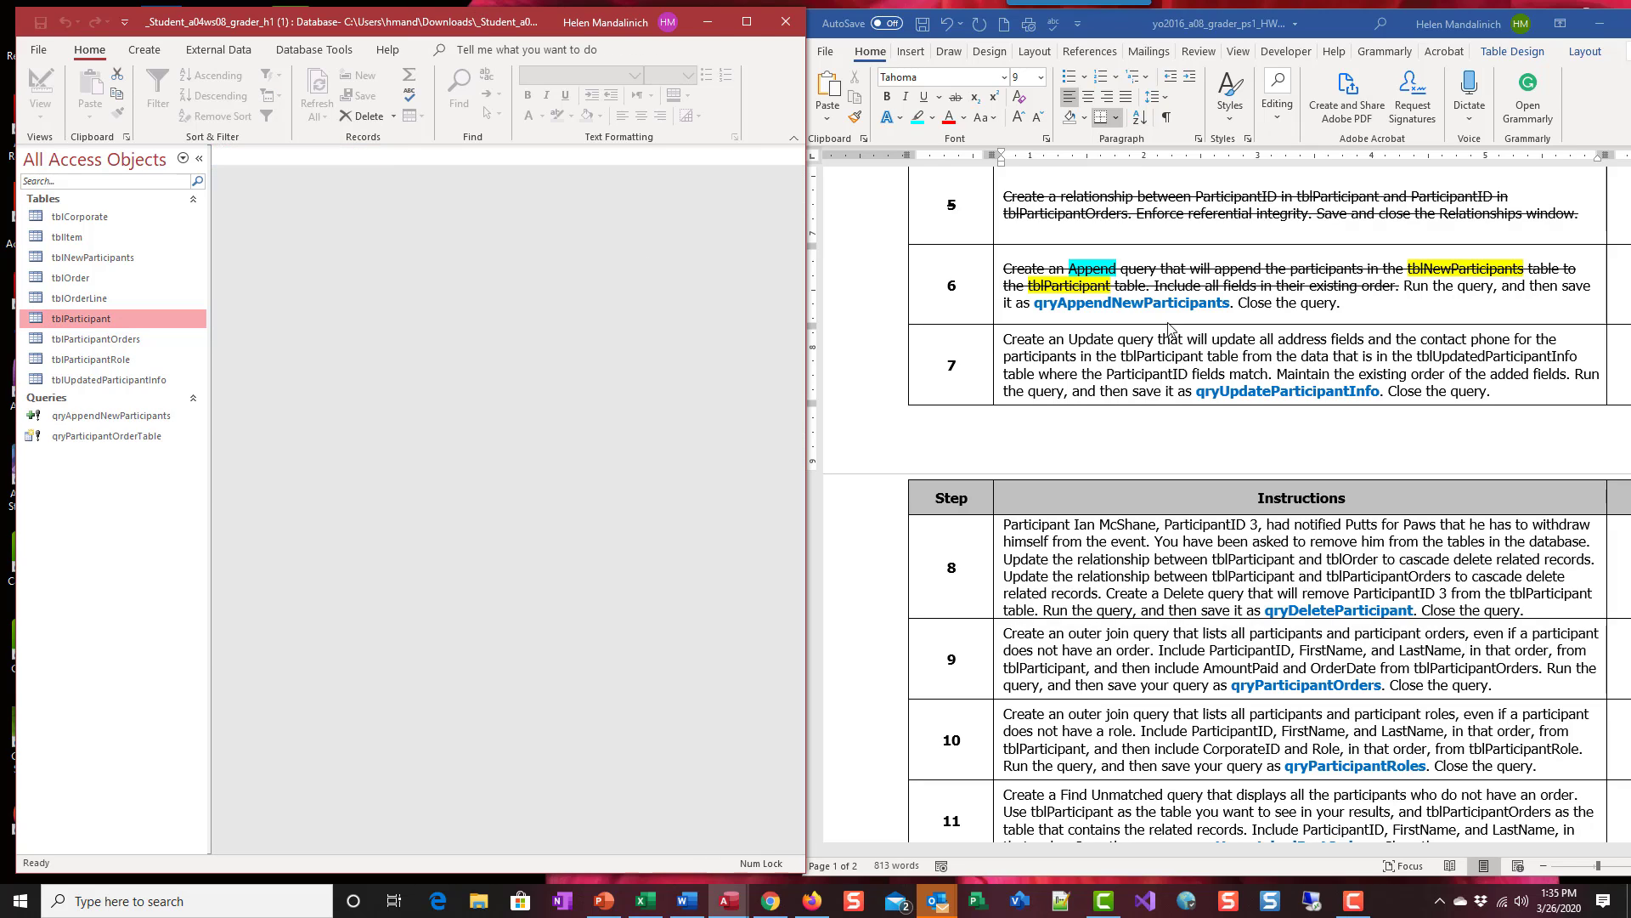
Strike through all of instruction 6 in the Word document.
left_click_drag(1168, 328, 958, 208)
left_click(955, 97)
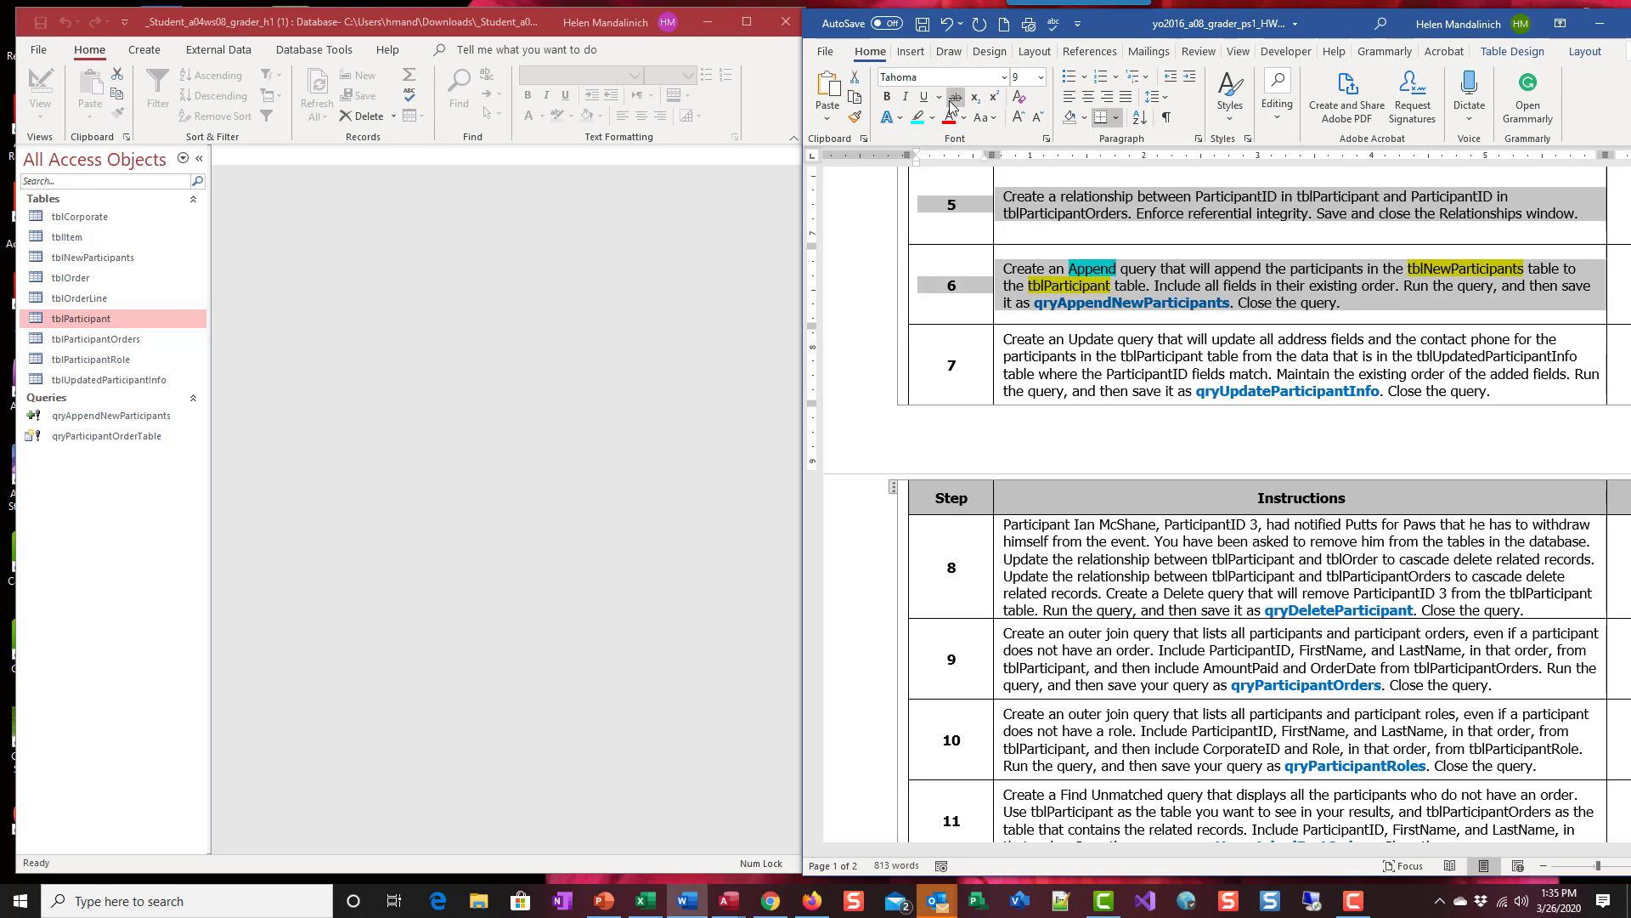
left_click(955, 97)
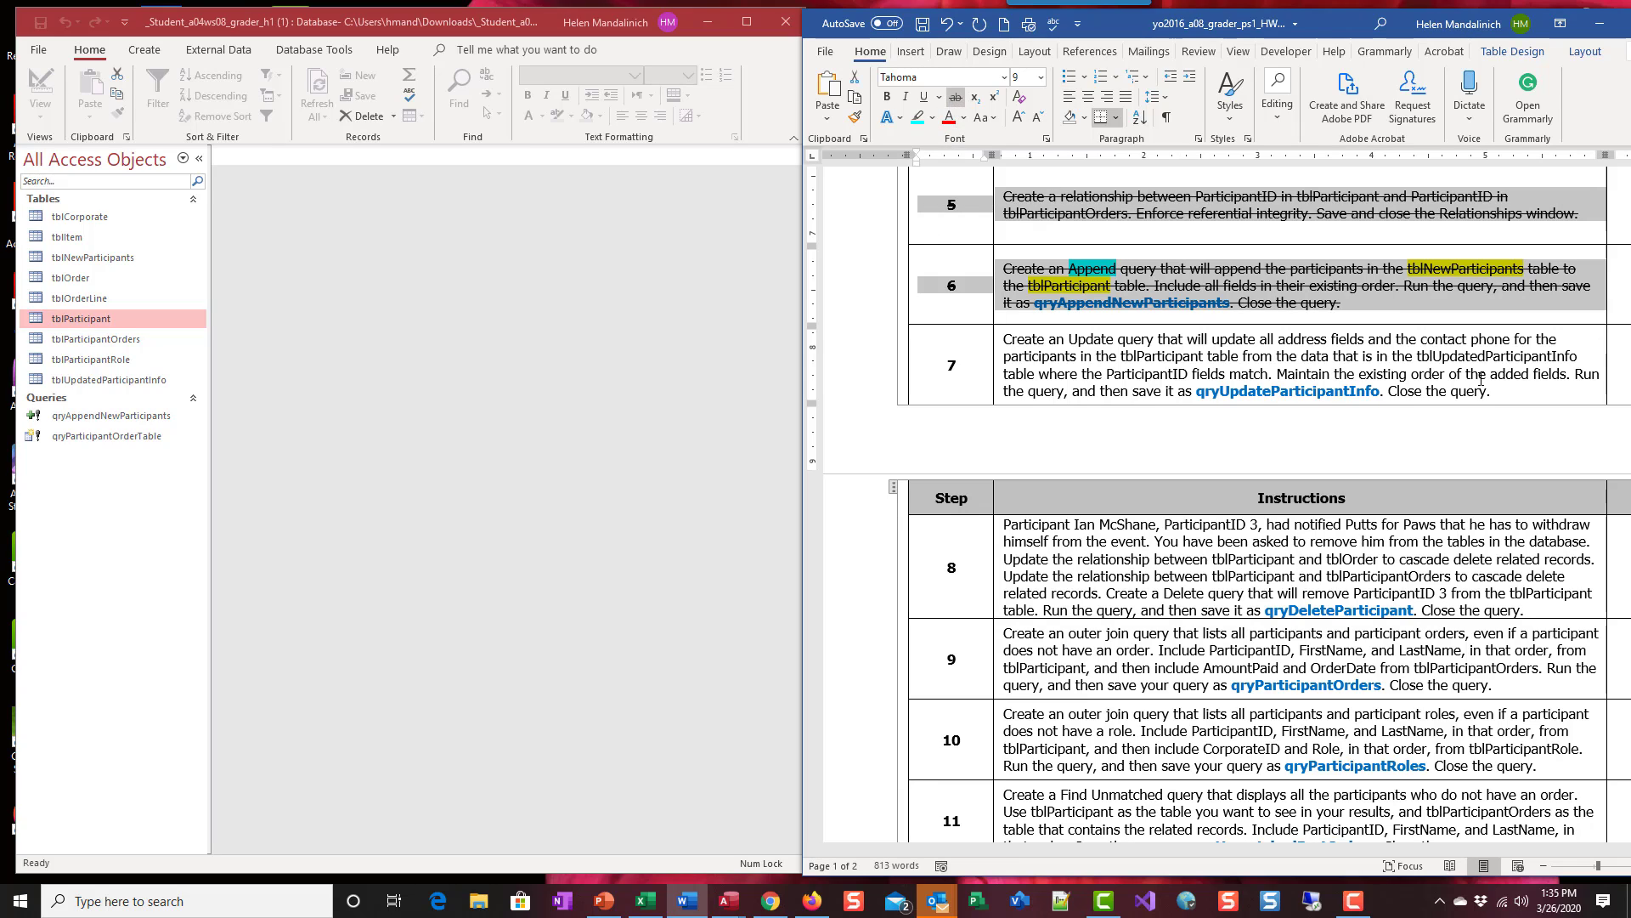